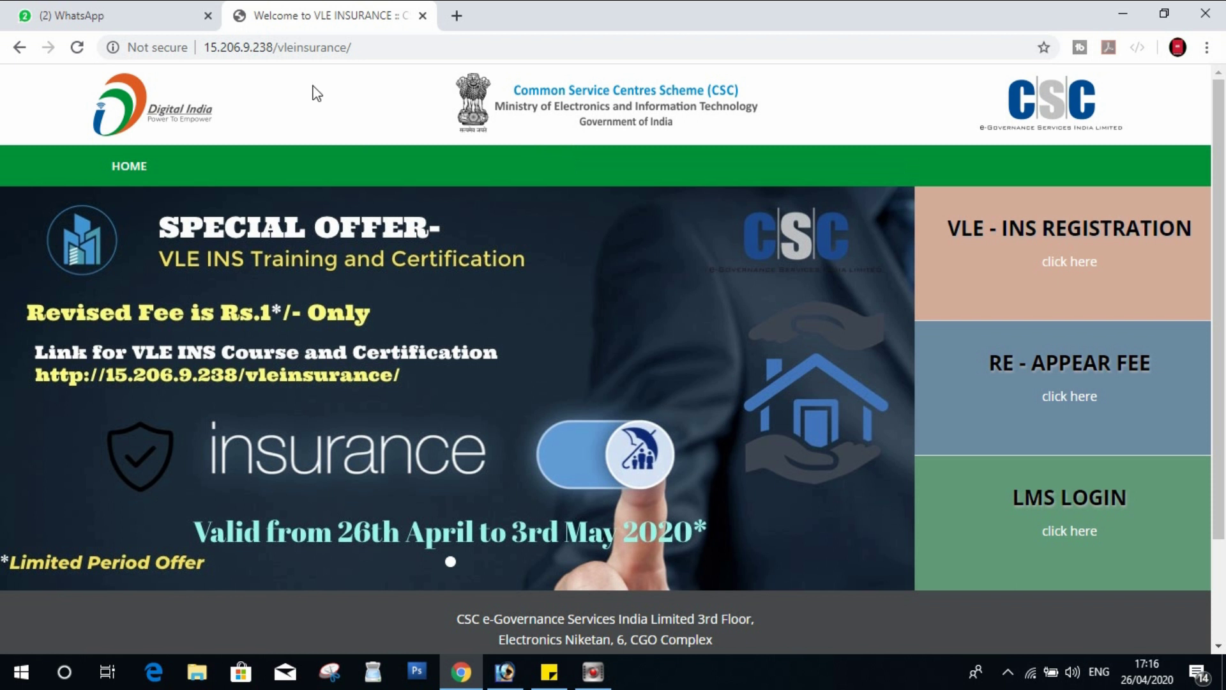
- Switch to the CSC Singrauli VLE's-1 WhatsApp group chat tab that shares the portal link
{"action": "left_click", "coordinate": [118, 13]}
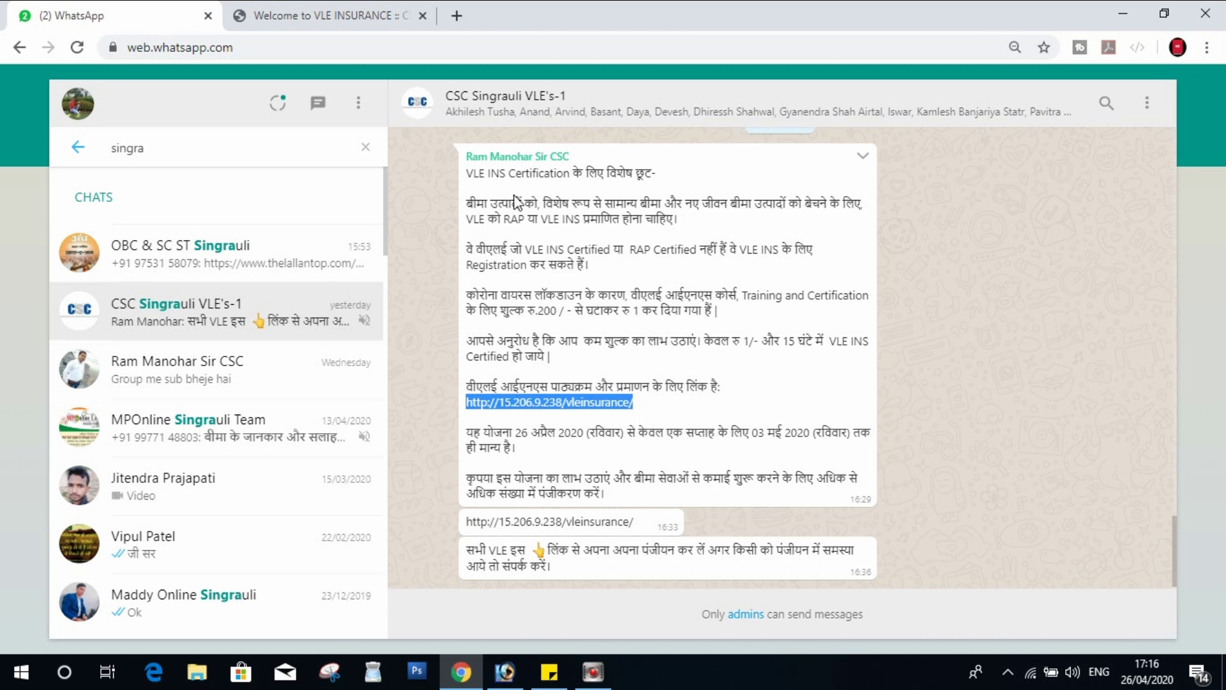
- Check the group message's fee cut to Rs 1, highlighting the amount, then return to the portal tab
{"action": "left_click", "coordinate": [529, 223]}
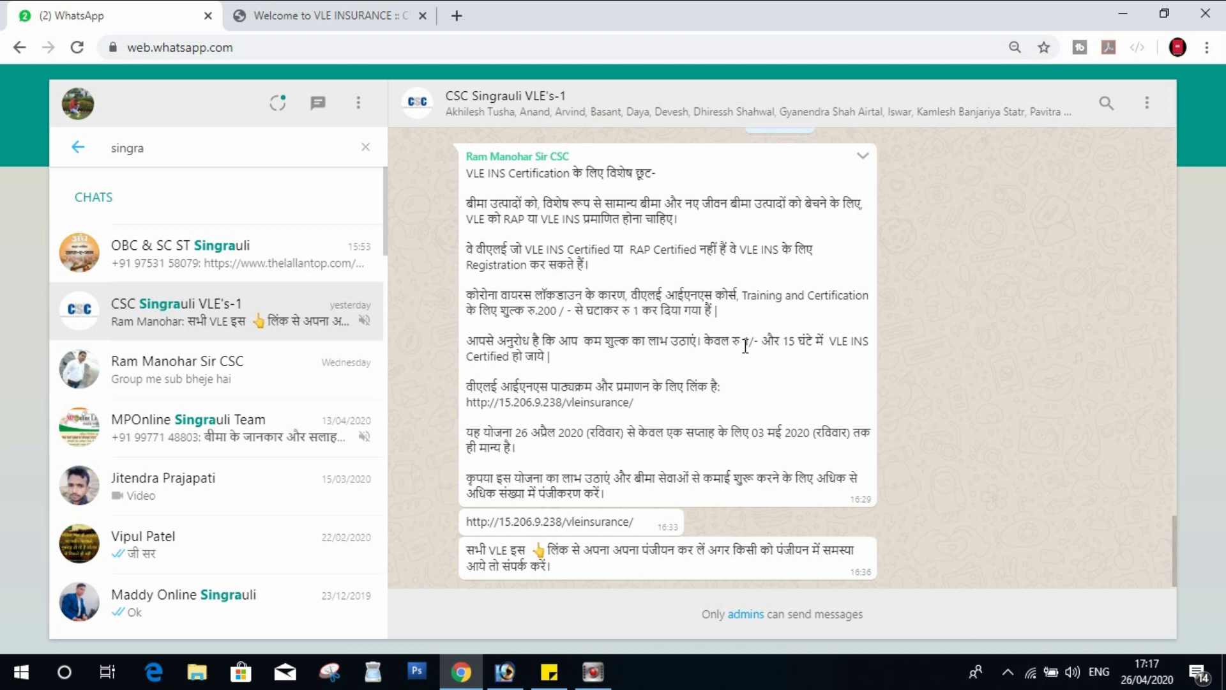
{"action": "left_click", "coordinate": [322, 6]}
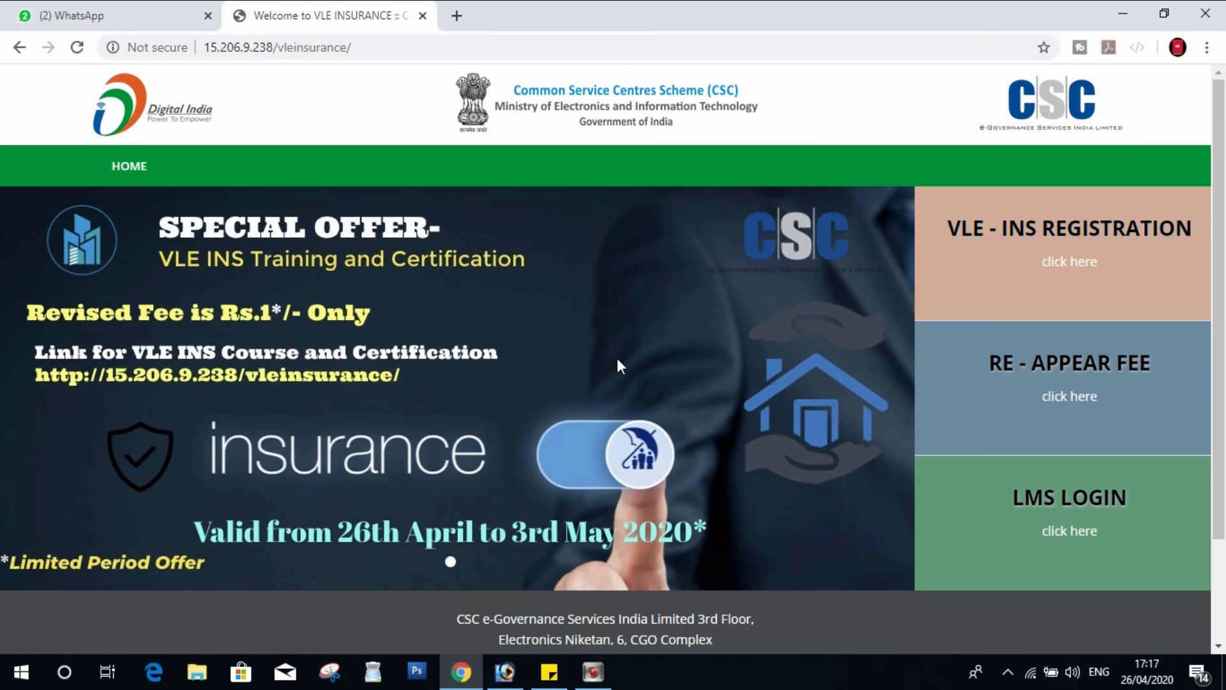
{"action": "left_click", "coordinate": [165, 9]}
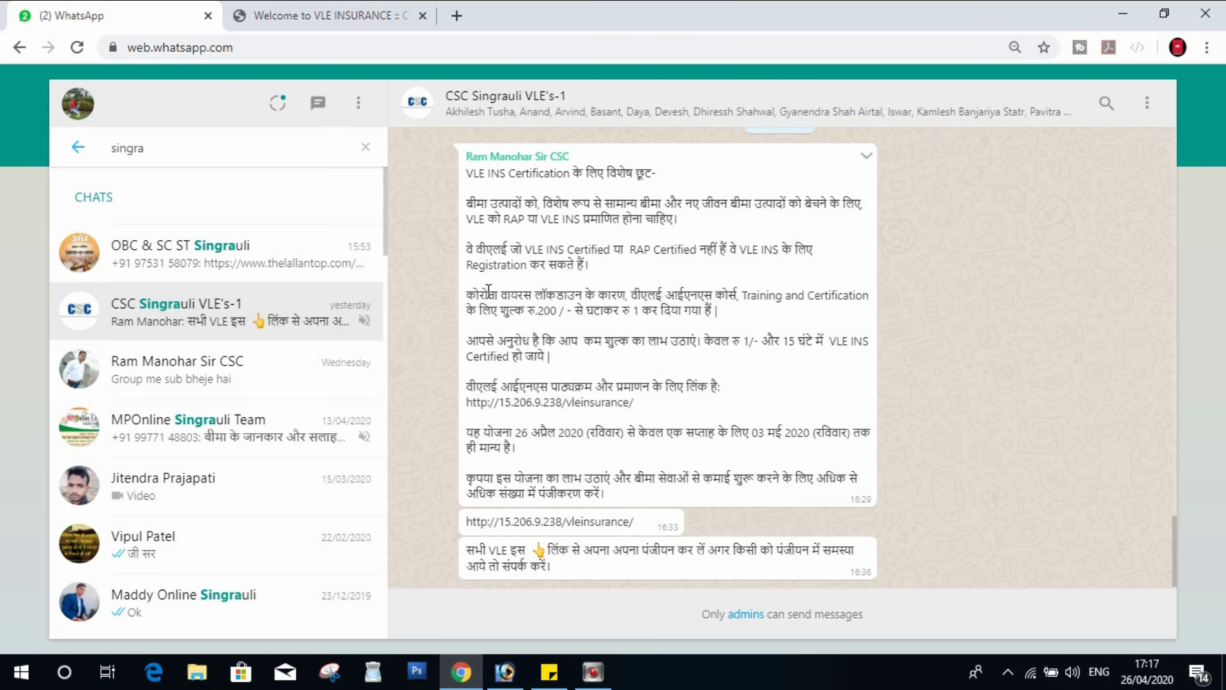
{"action": "left_click_drag", "start_coordinate": [528, 313], "coordinate": [636, 316]}
{"action": "double_click", "coordinate": [636, 312]}
{"action": "left_click", "coordinate": [641, 312]}
{"action": "left_click", "coordinate": [387, 9]}
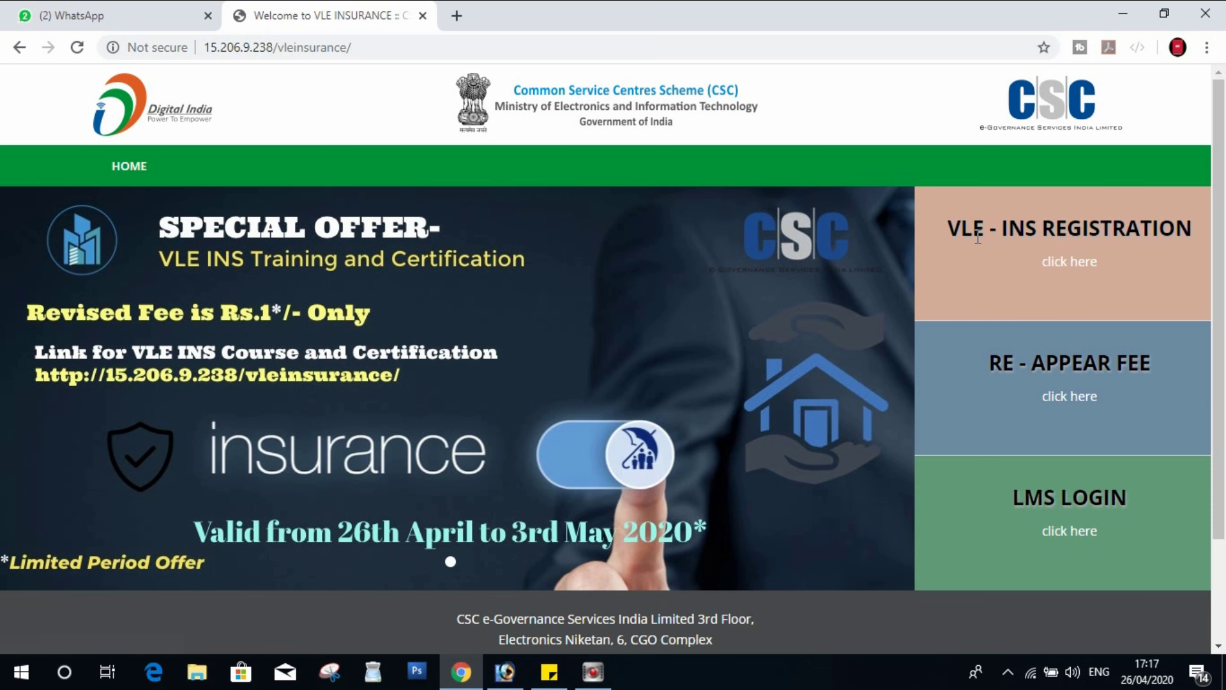
- Open the VLE-INS registration form and enter the applicant's first, middle and last names plus both parents' names
{"action": "left_click", "coordinate": [1081, 269]}
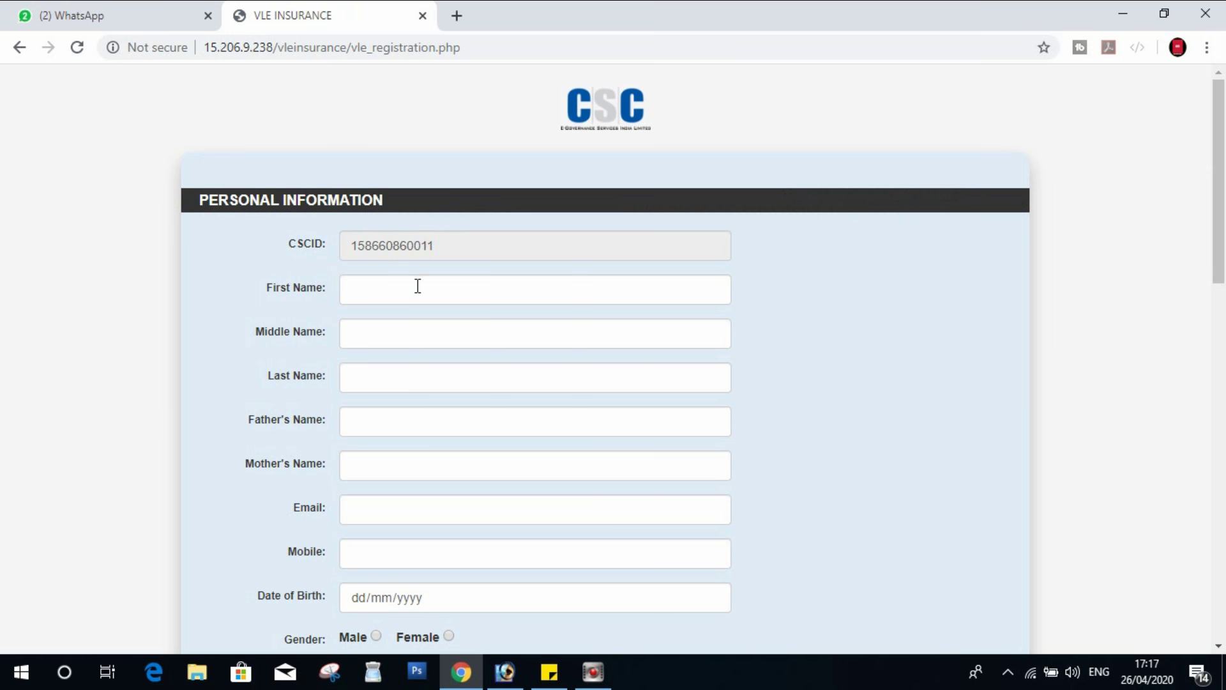
{"action": "left_click", "coordinate": [417, 288]}
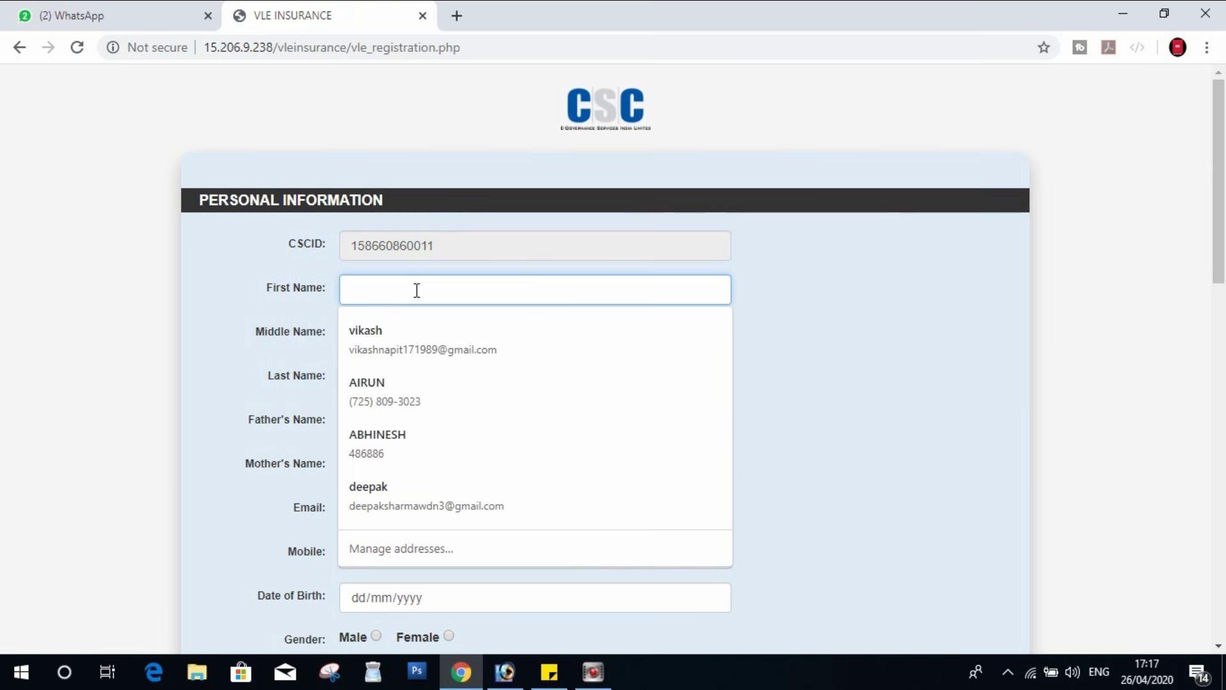
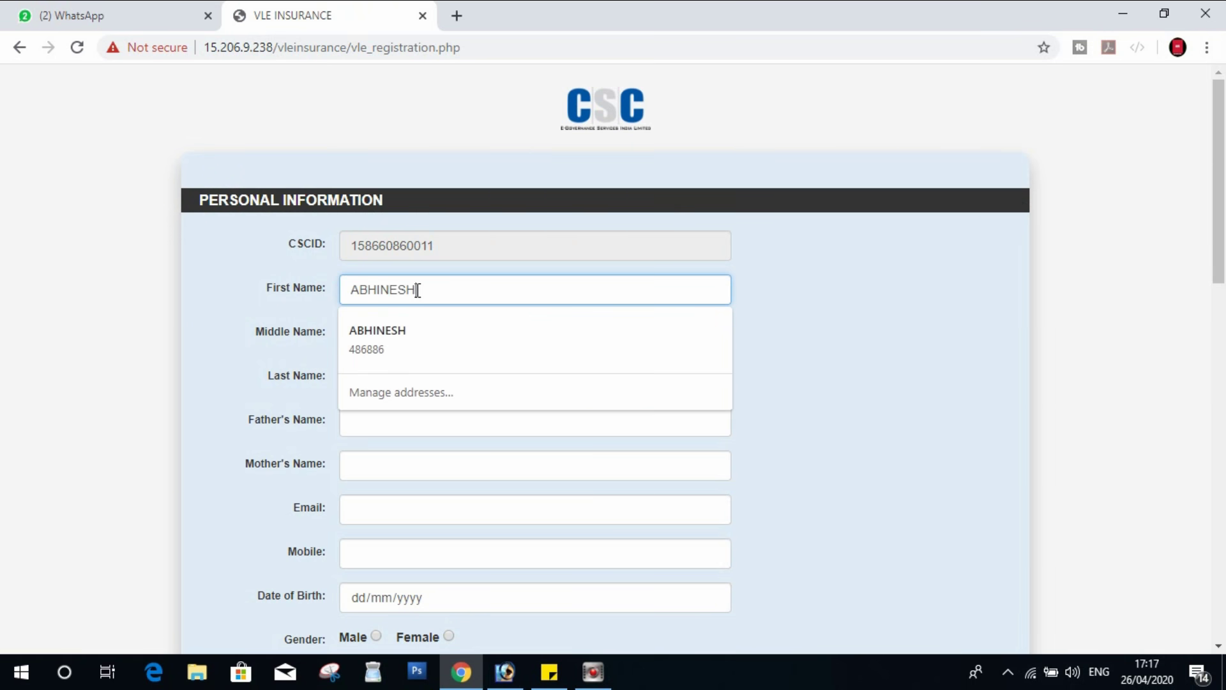
{"action": "key", "text": "Tab"}
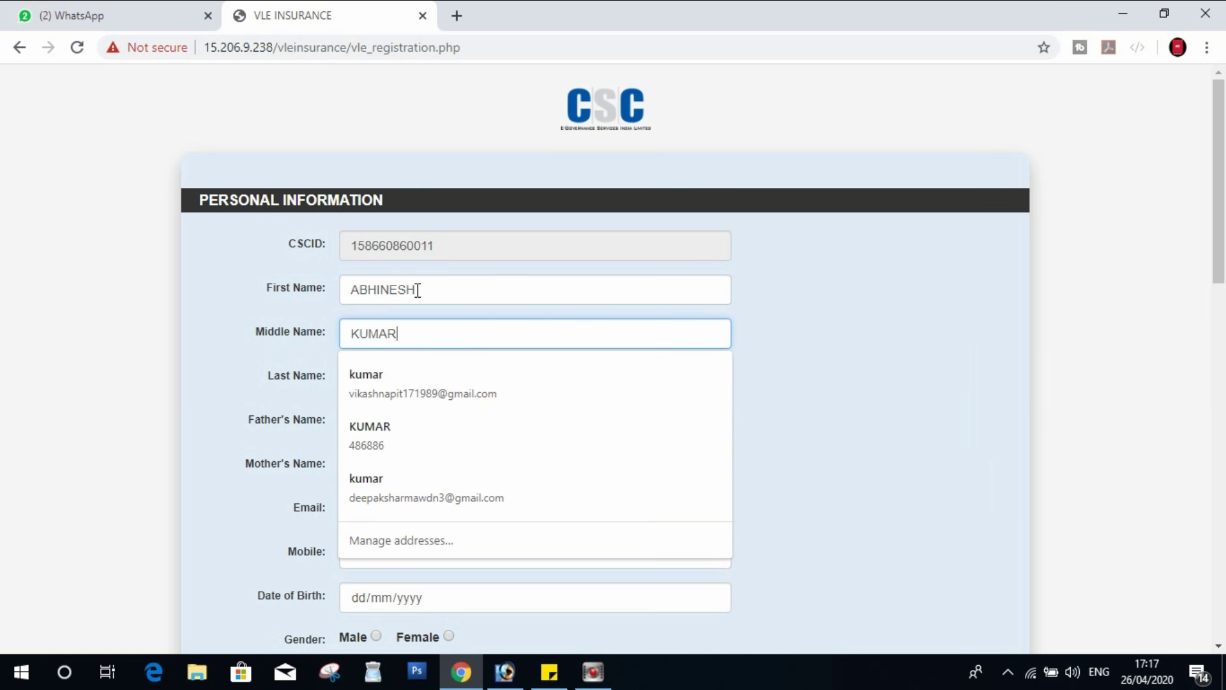
{"action": "key", "text": "Tab"}
{"action": "key", "text": "Tab"}
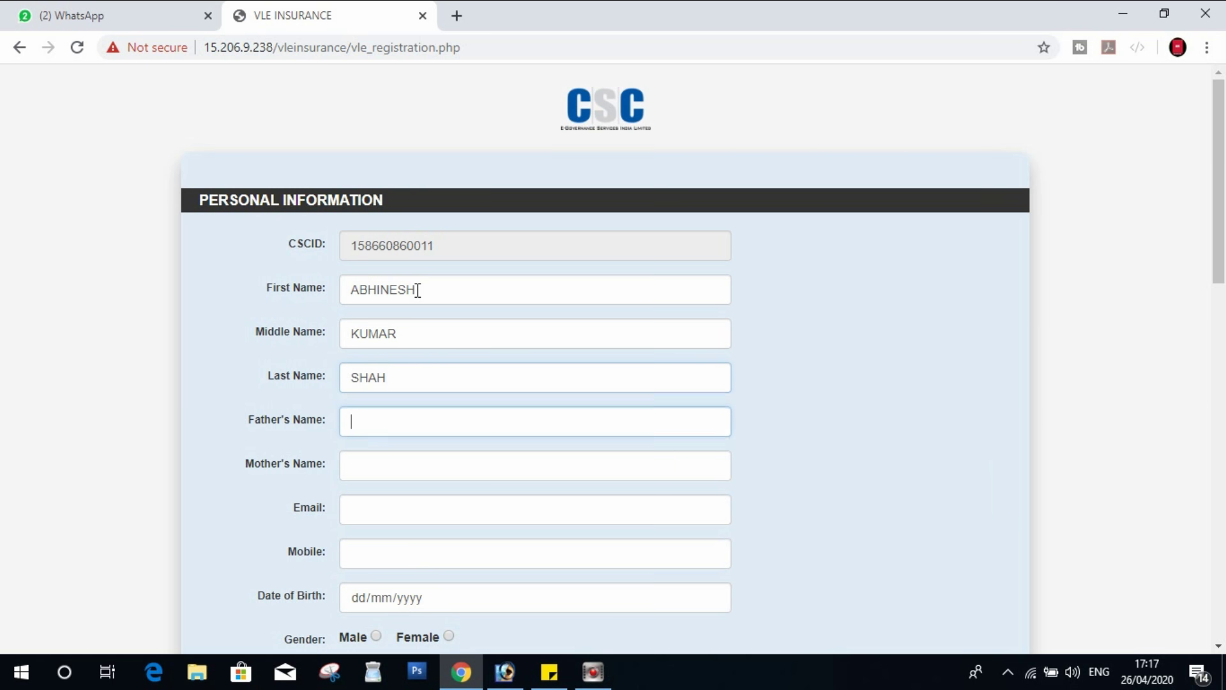
{"action": "type", "text": "R"}
{"action": "key", "text": "BackSpace"}
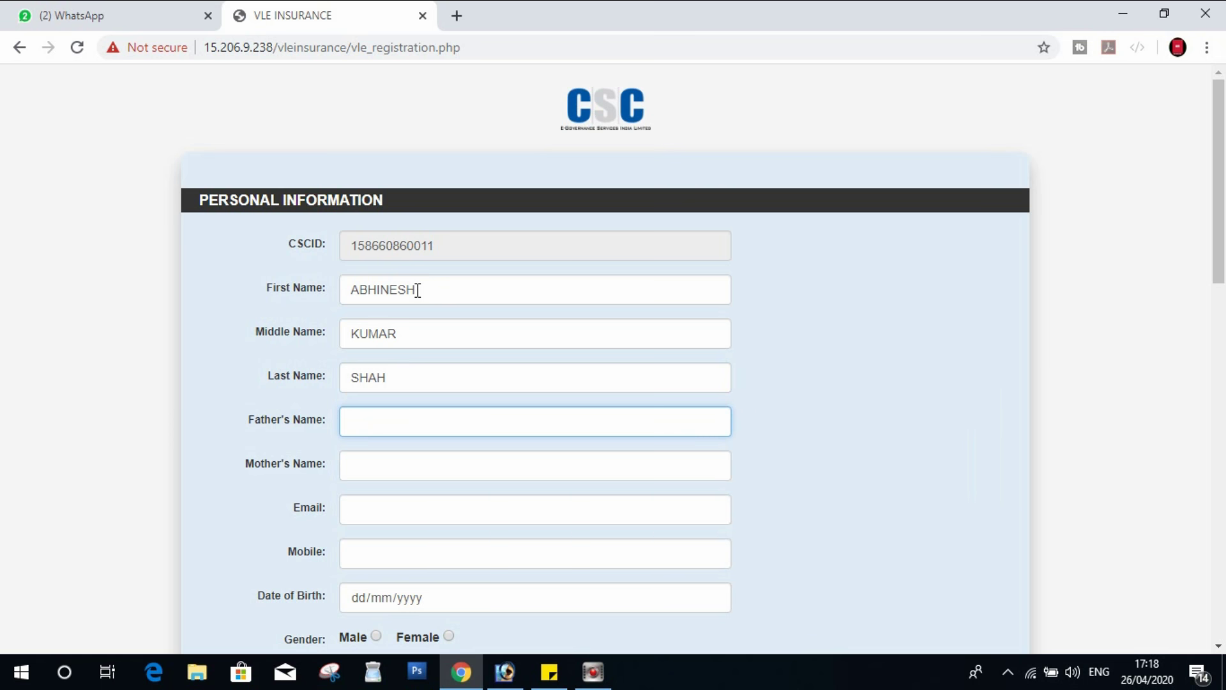
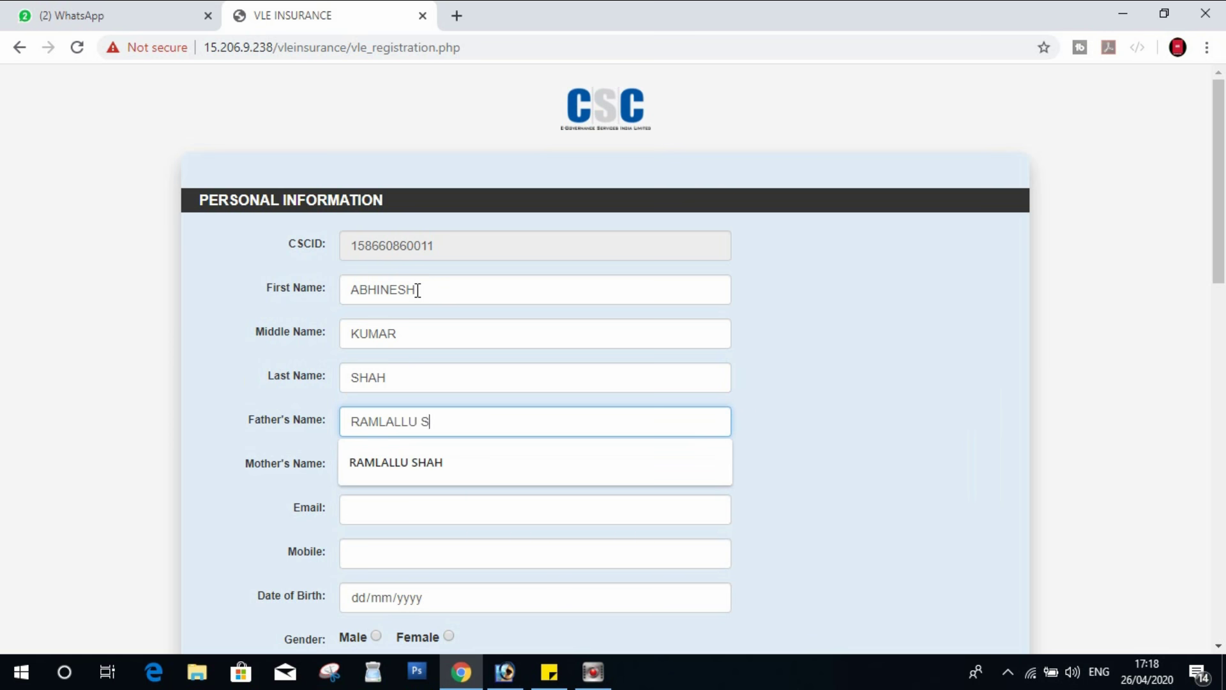
{"action": "key", "text": "Tab"}
{"action": "key", "text": "Down"}
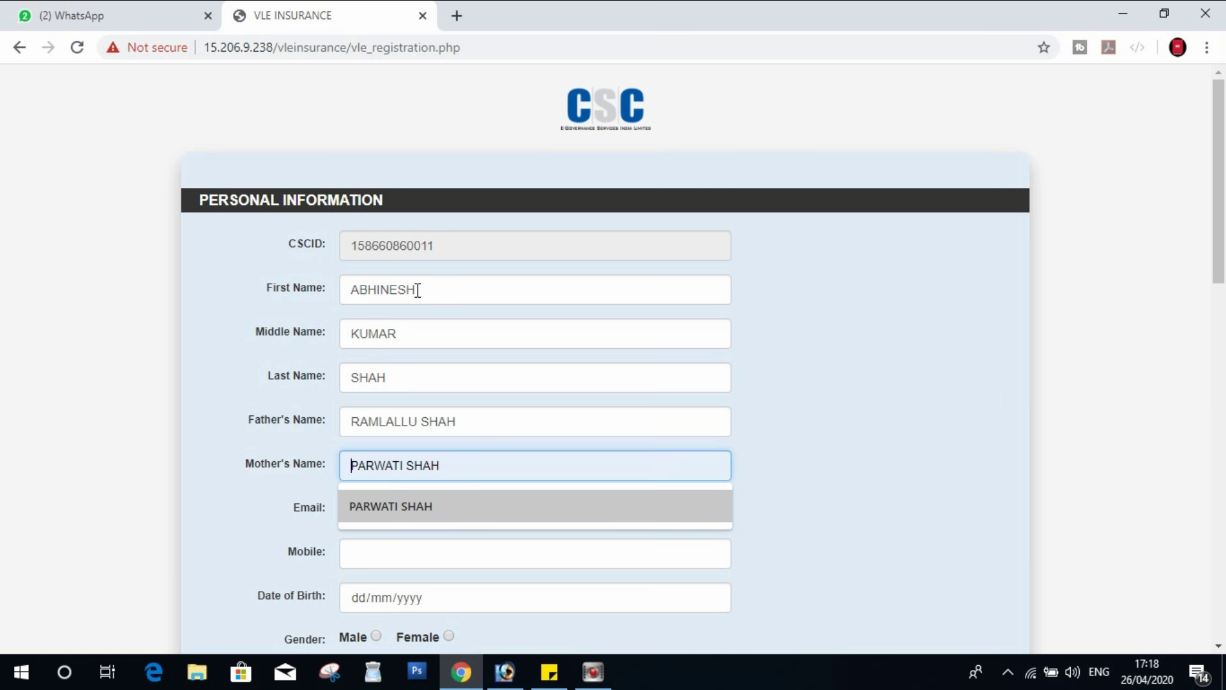
{"action": "key", "text": "Return"}
- Fill in the e-mail from autofill, then the mobile number and date of birth
{"action": "left_click", "coordinate": [402, 511]}
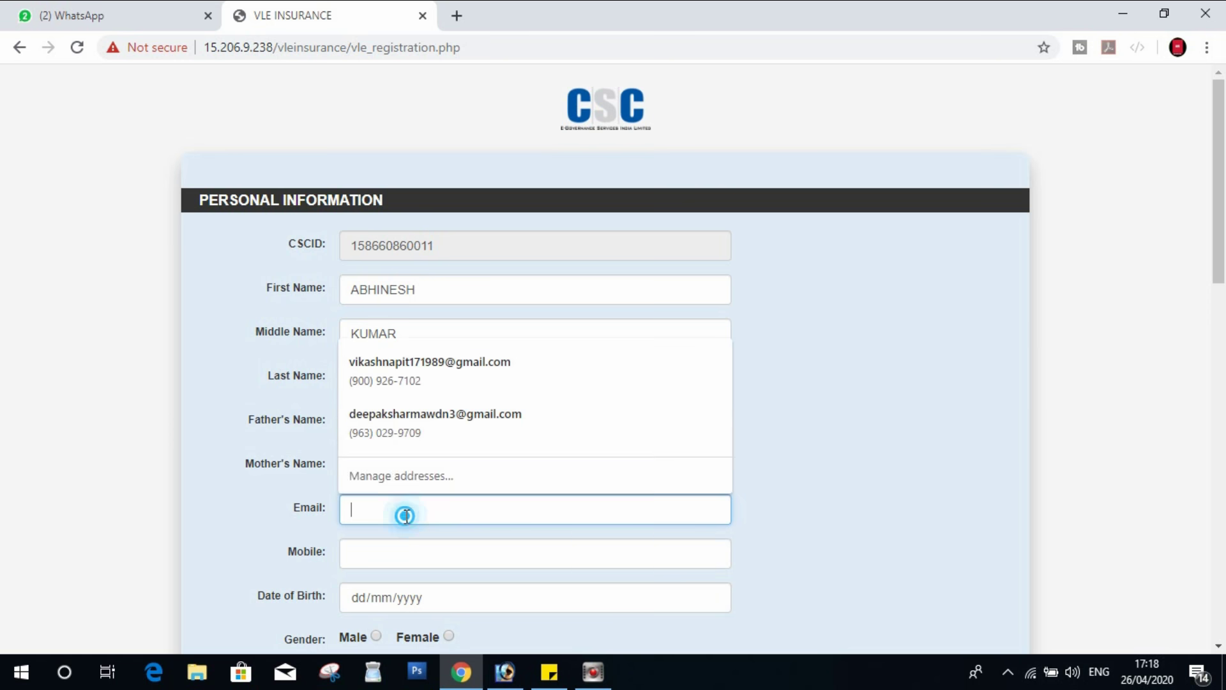
{"action": "type", "text": "a"}
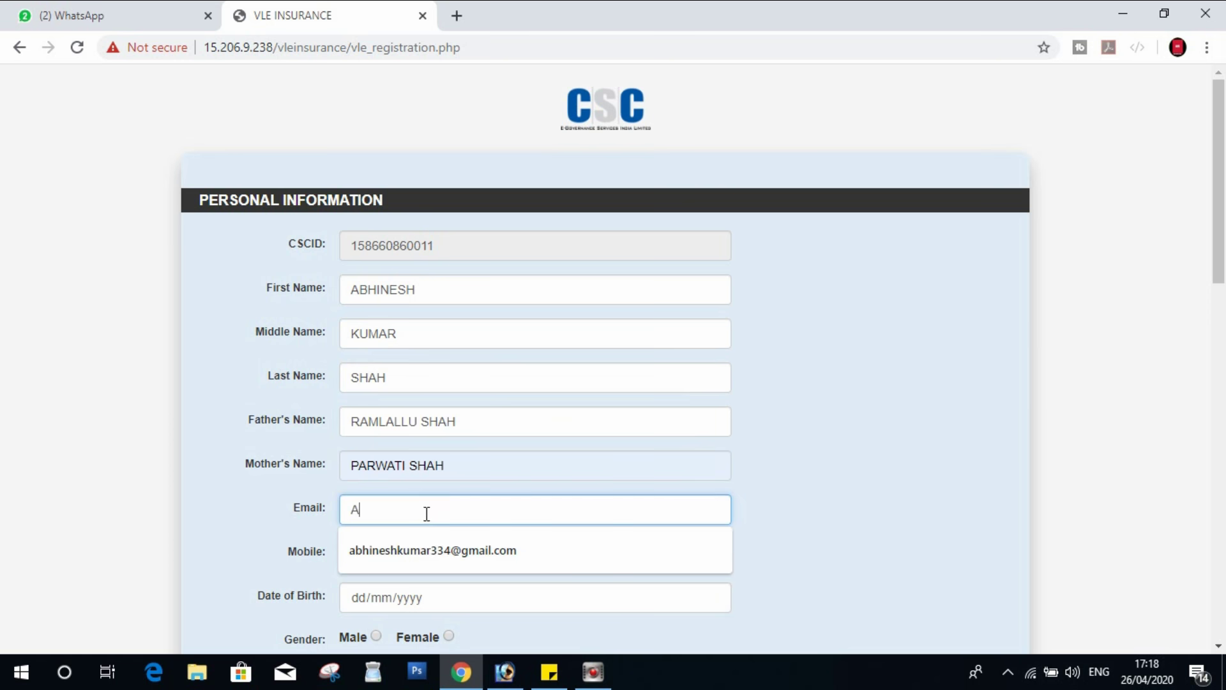
{"action": "left_click", "coordinate": [416, 547]}
{"action": "left_click", "coordinate": [415, 553]}
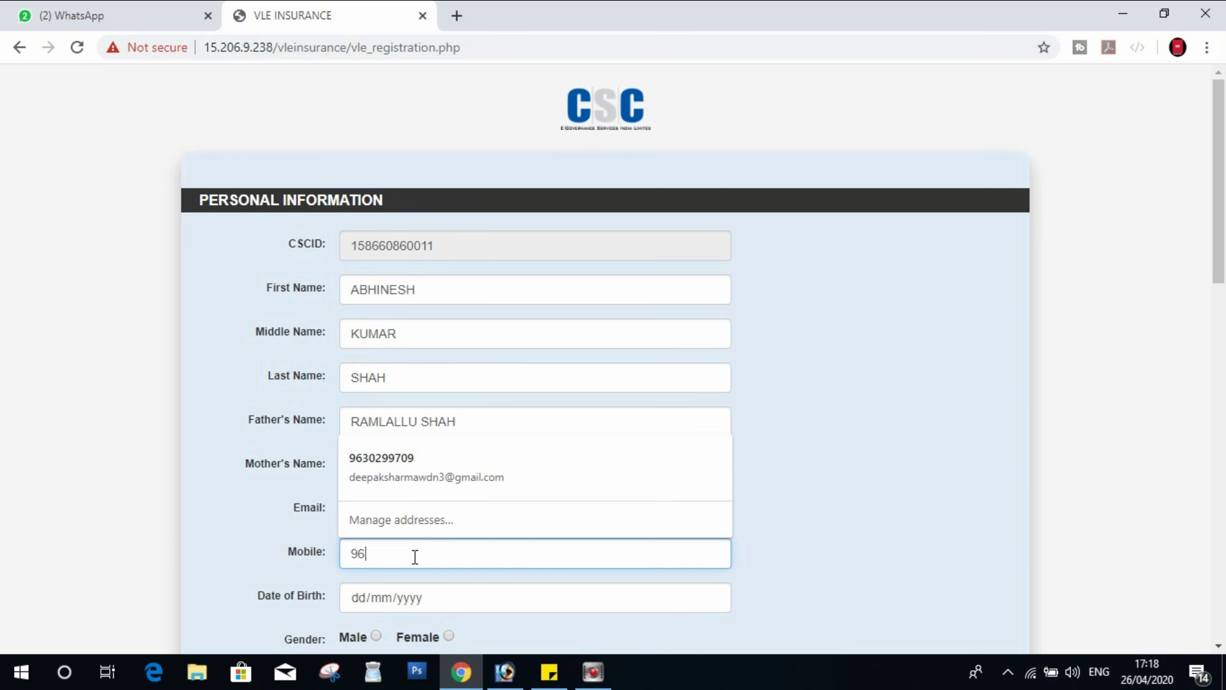
{"action": "key", "text": "Tab"}
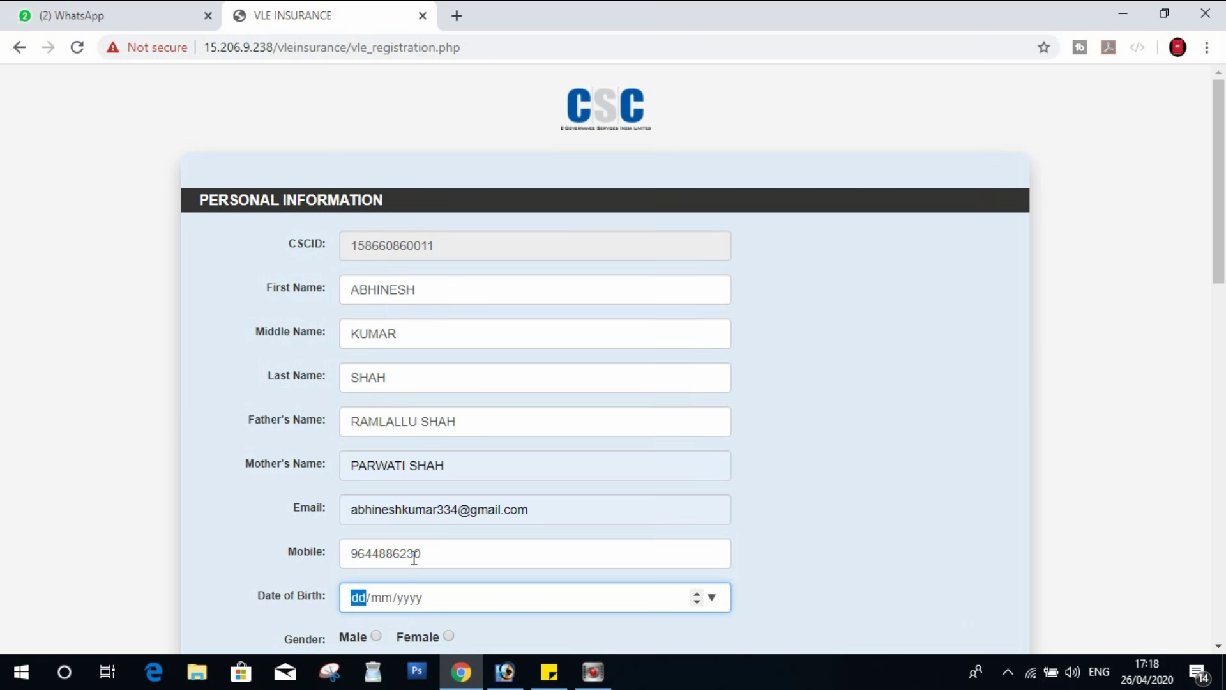
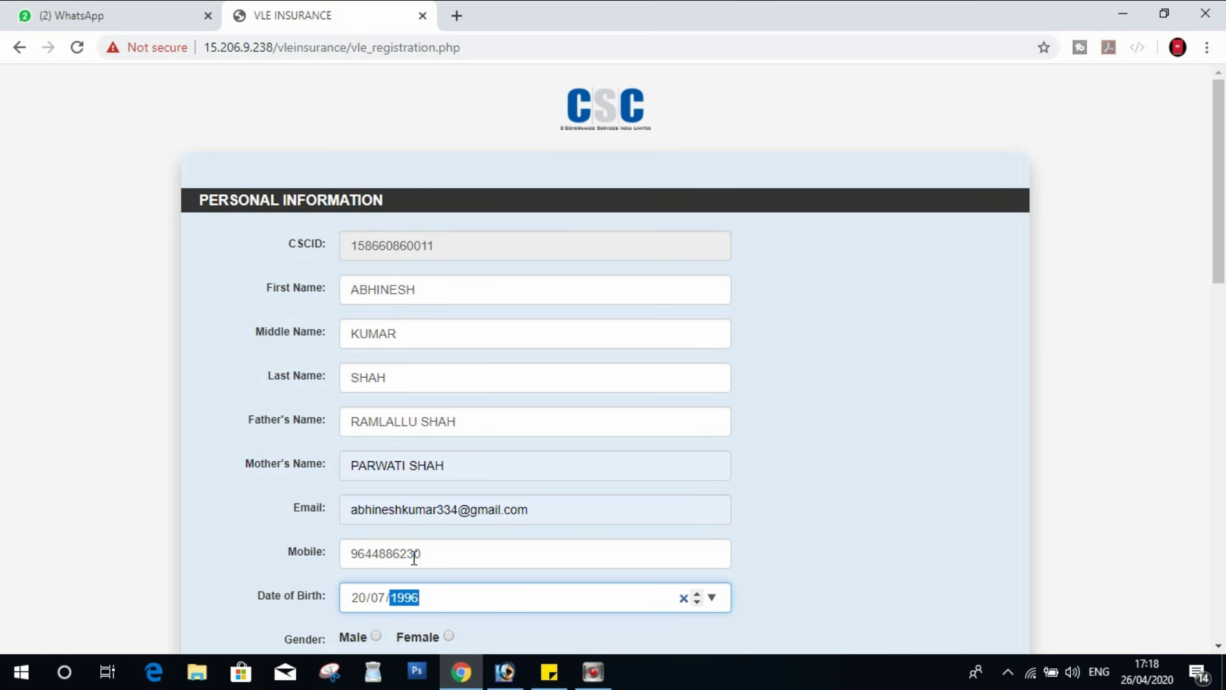
{"action": "key", "text": "Tab"}
{"action": "scroll", "coordinate": [441, 549], "scroll_direction": "down", "scroll_amount": 3}
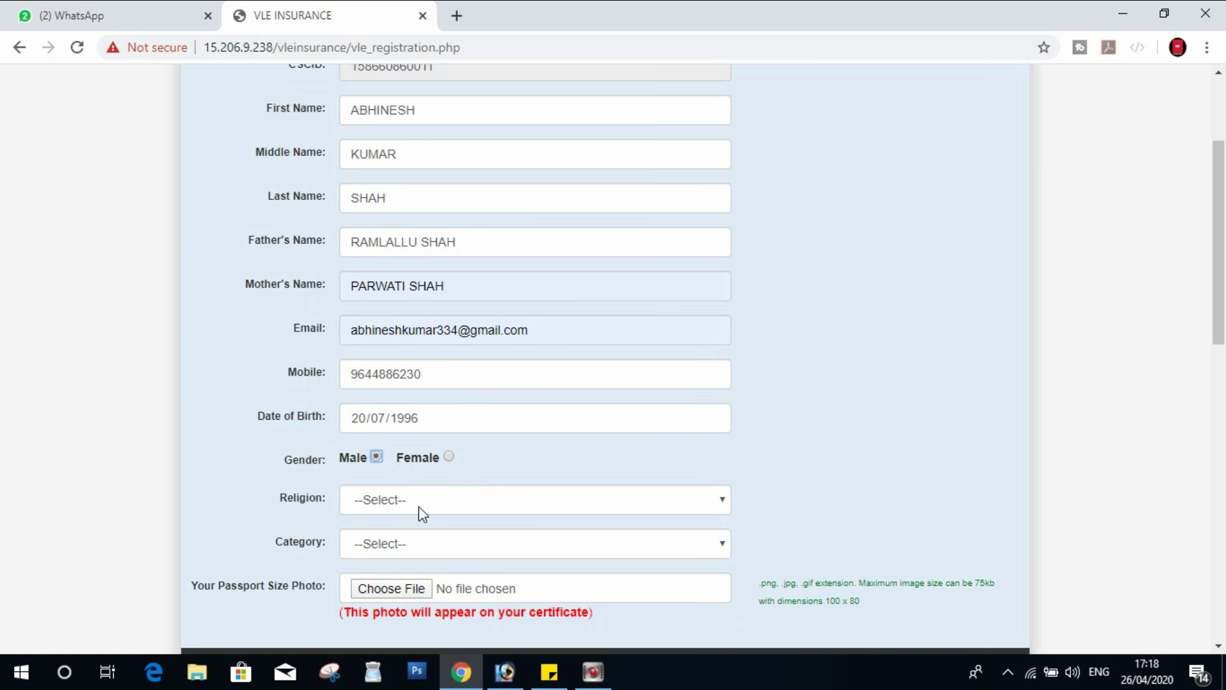
- Set religion Hindu and category OBC, and attach IMG_6858 - Copy.JPG as the passport photo
{"action": "left_click", "coordinate": [365, 503]}
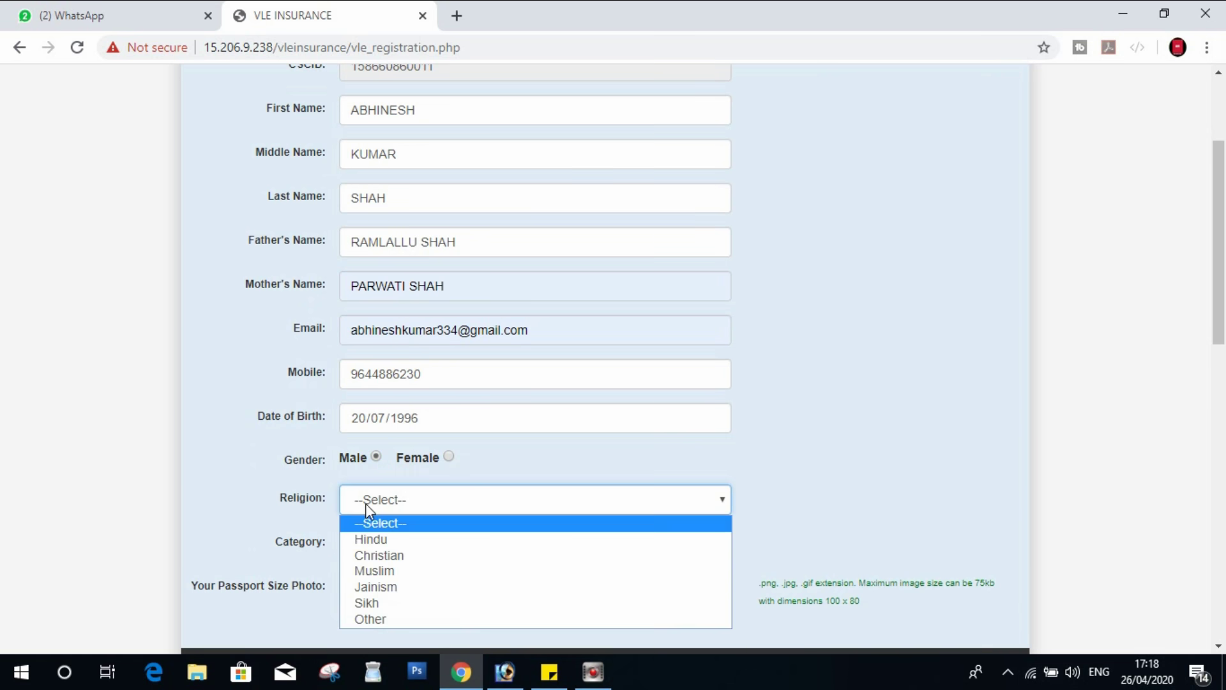
{"action": "left_click", "coordinate": [375, 543]}
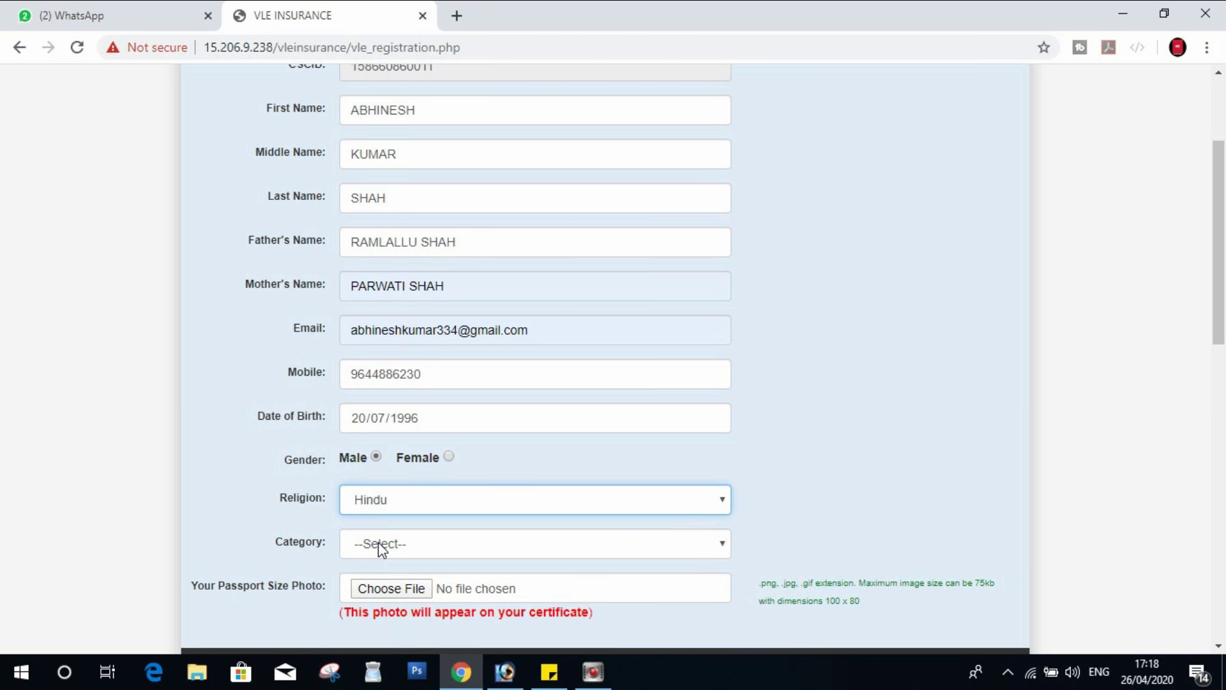
{"action": "left_click", "coordinate": [371, 543]}
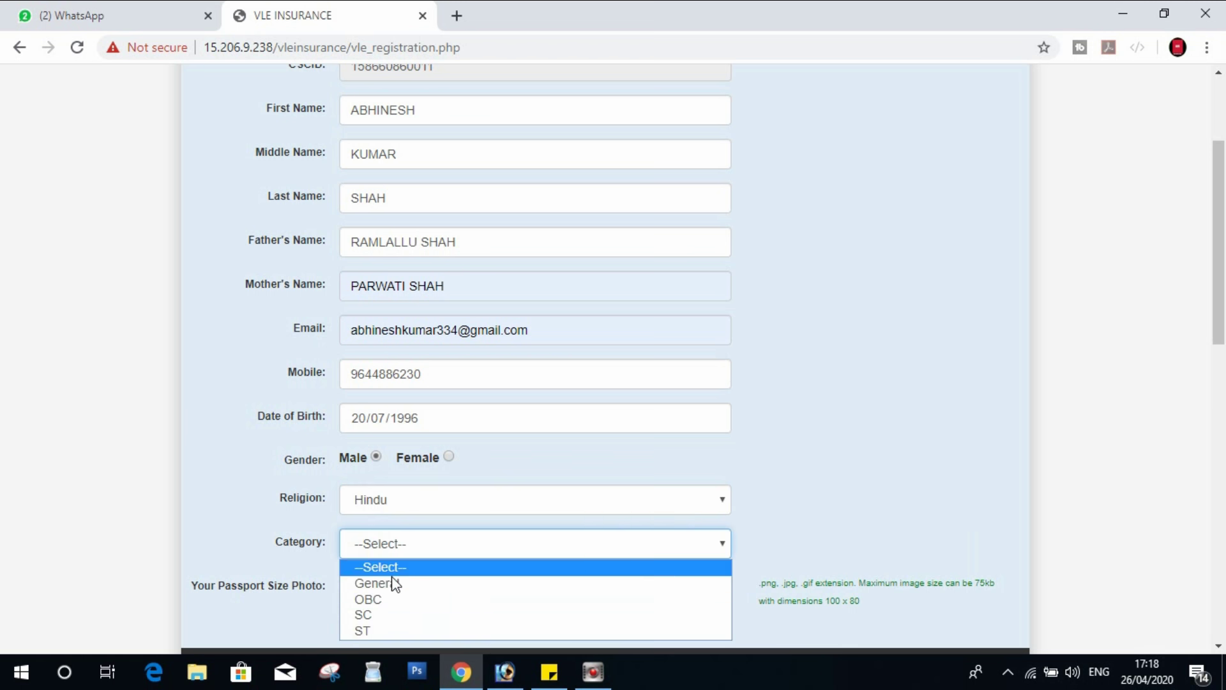
{"action": "left_click", "coordinate": [392, 599]}
{"action": "scroll", "coordinate": [460, 467], "scroll_direction": "down", "scroll_amount": 3}
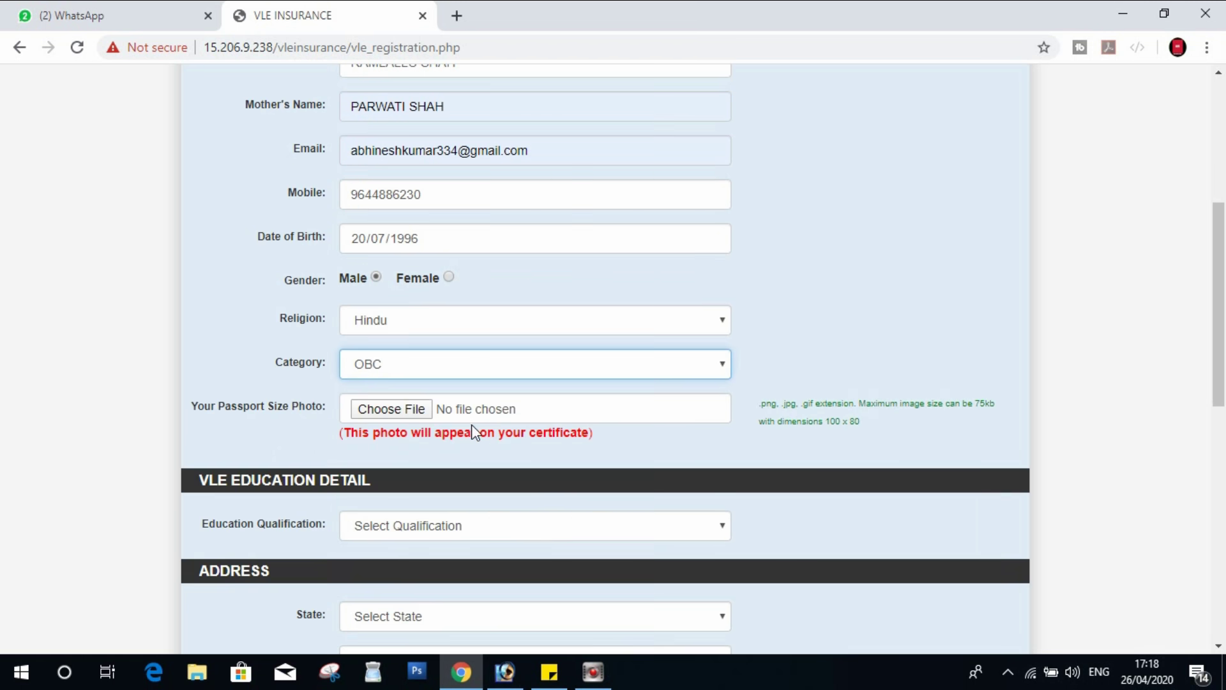
{"action": "scroll", "coordinate": [473, 432], "scroll_direction": "down", "scroll_amount": 1}
{"action": "left_click", "coordinate": [443, 282]}
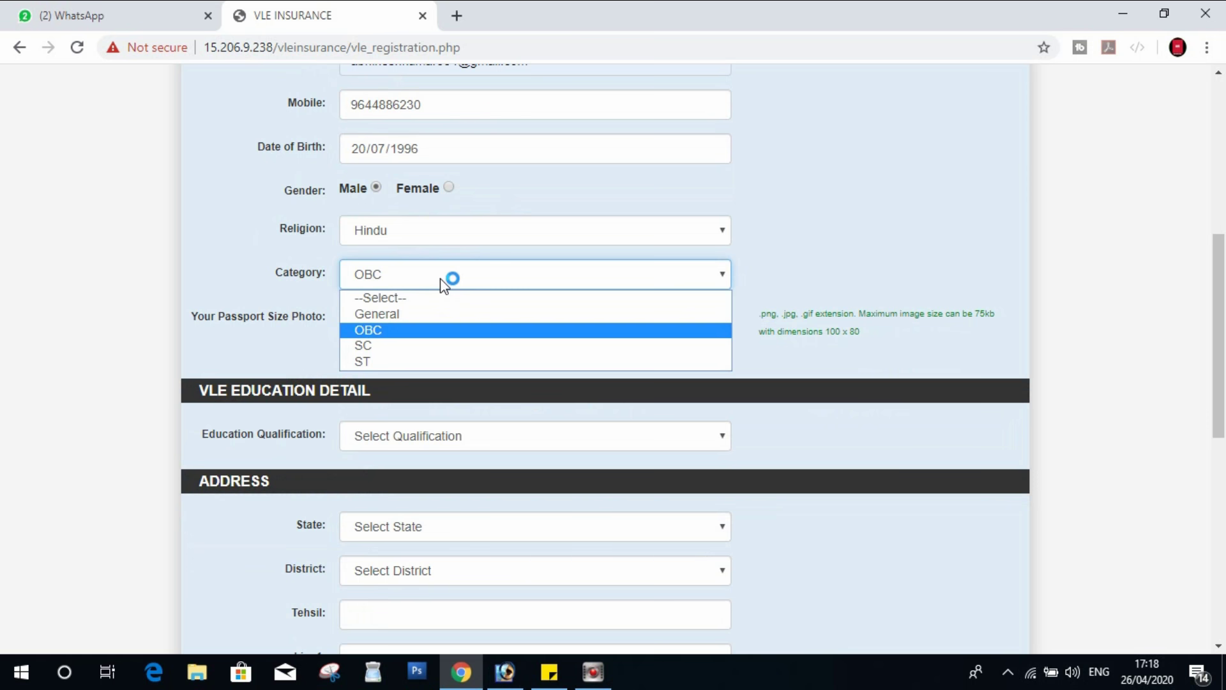
{"action": "left_click", "coordinate": [420, 380]}
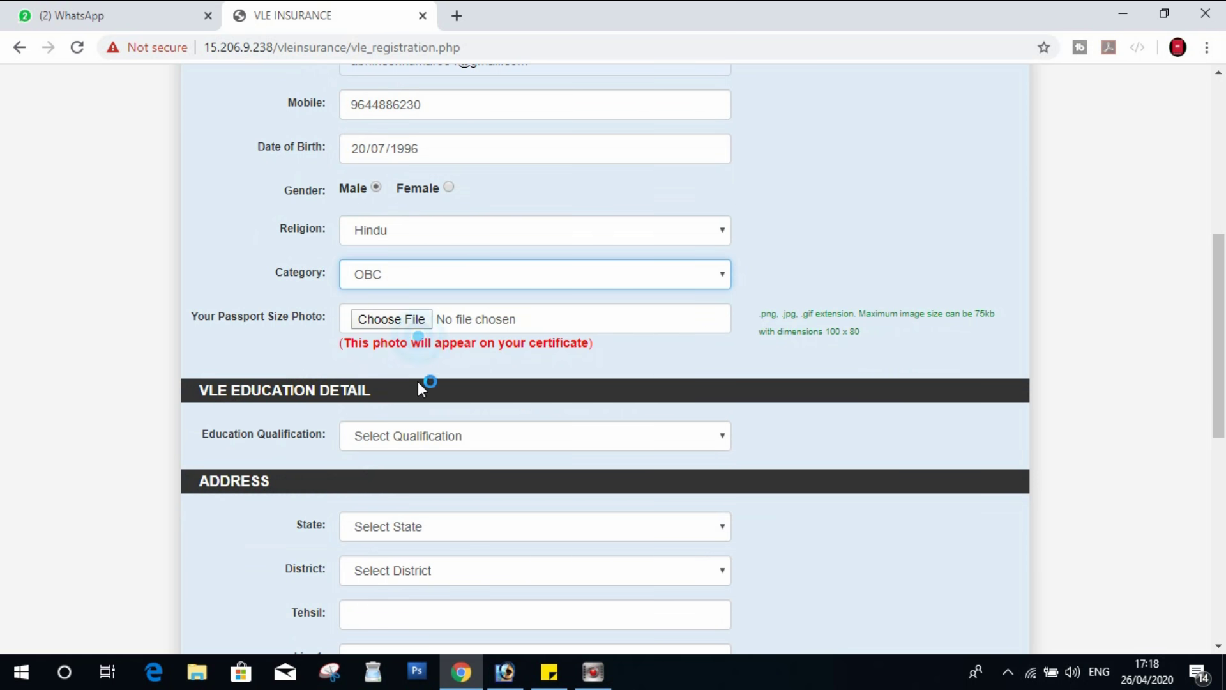
{"action": "left_click", "coordinate": [393, 325]}
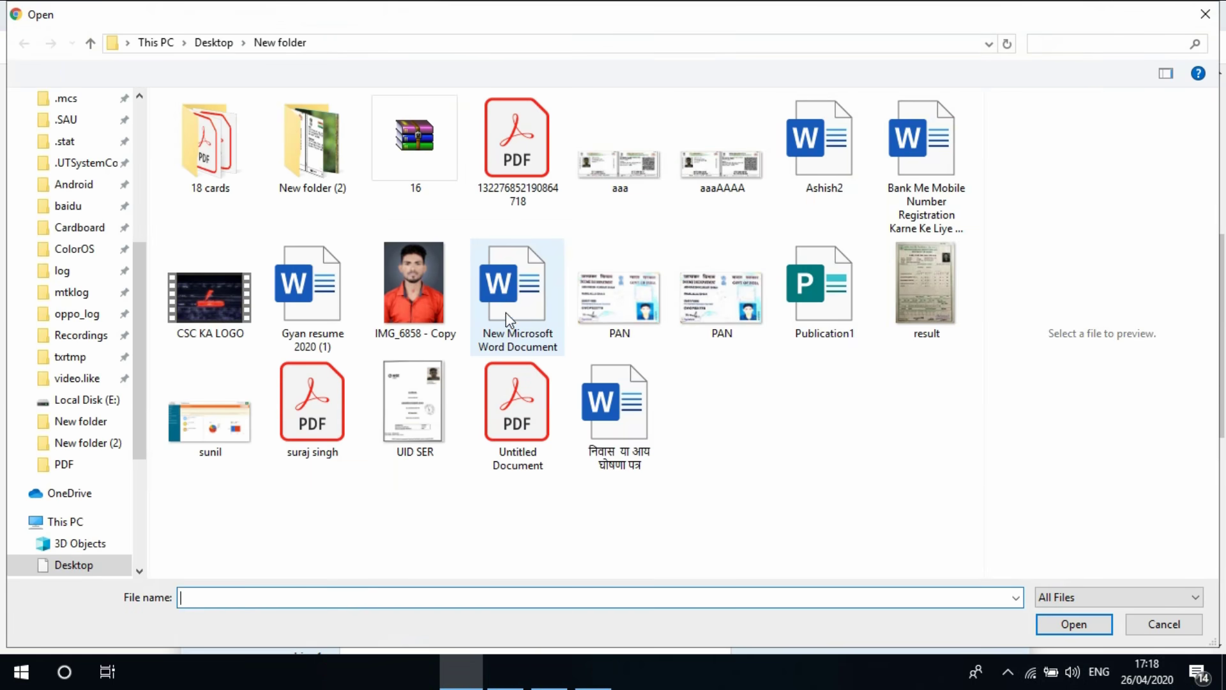
{"action": "double_click", "coordinate": [412, 288]}
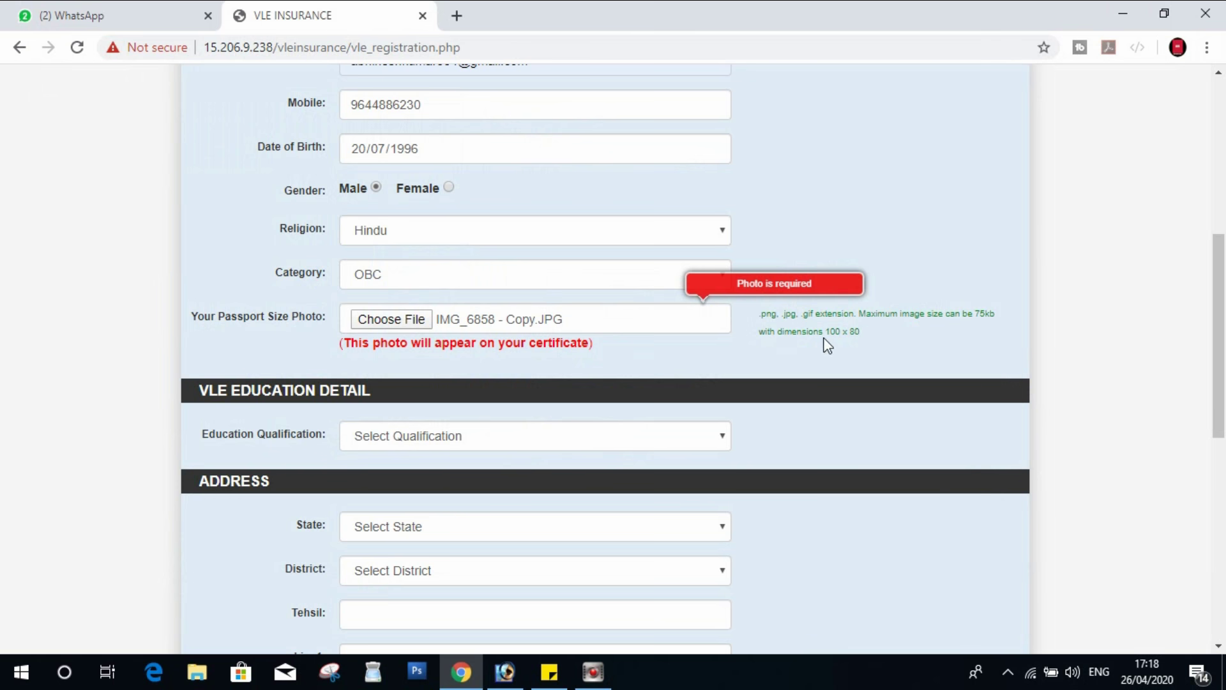
- Set Education Qualification to Graduate
{"action": "scroll", "coordinate": [970, 324], "scroll_direction": "down", "scroll_amount": 1}
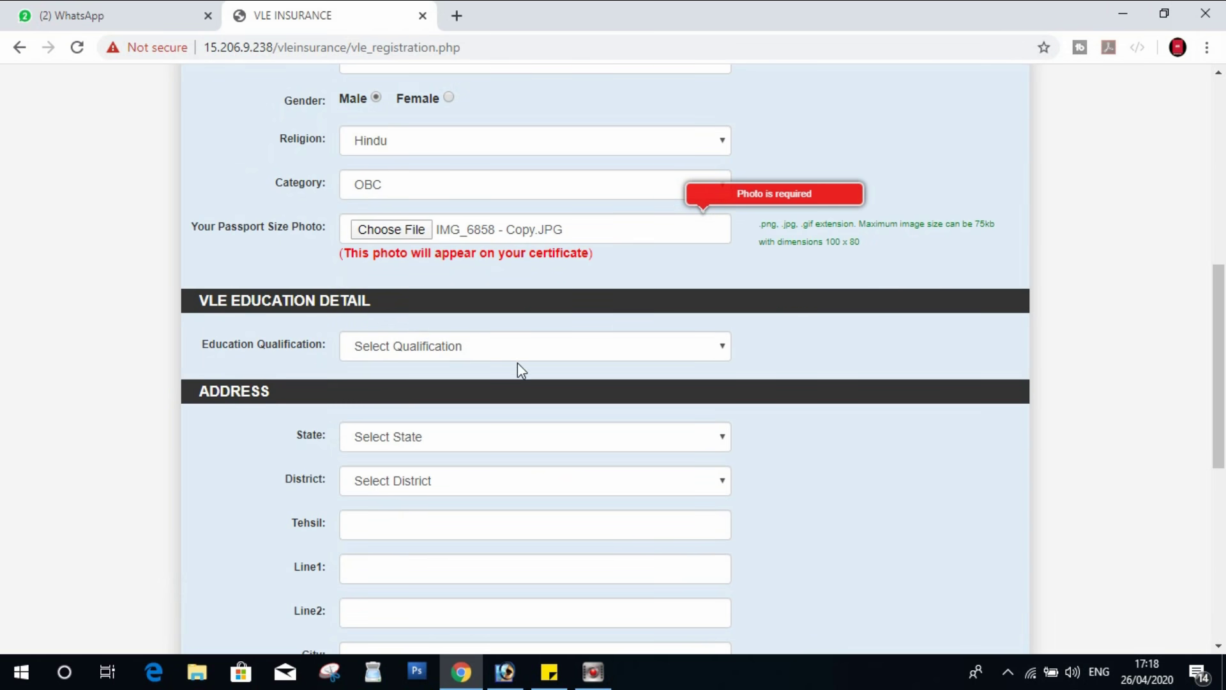
{"action": "left_click", "coordinate": [439, 345]}
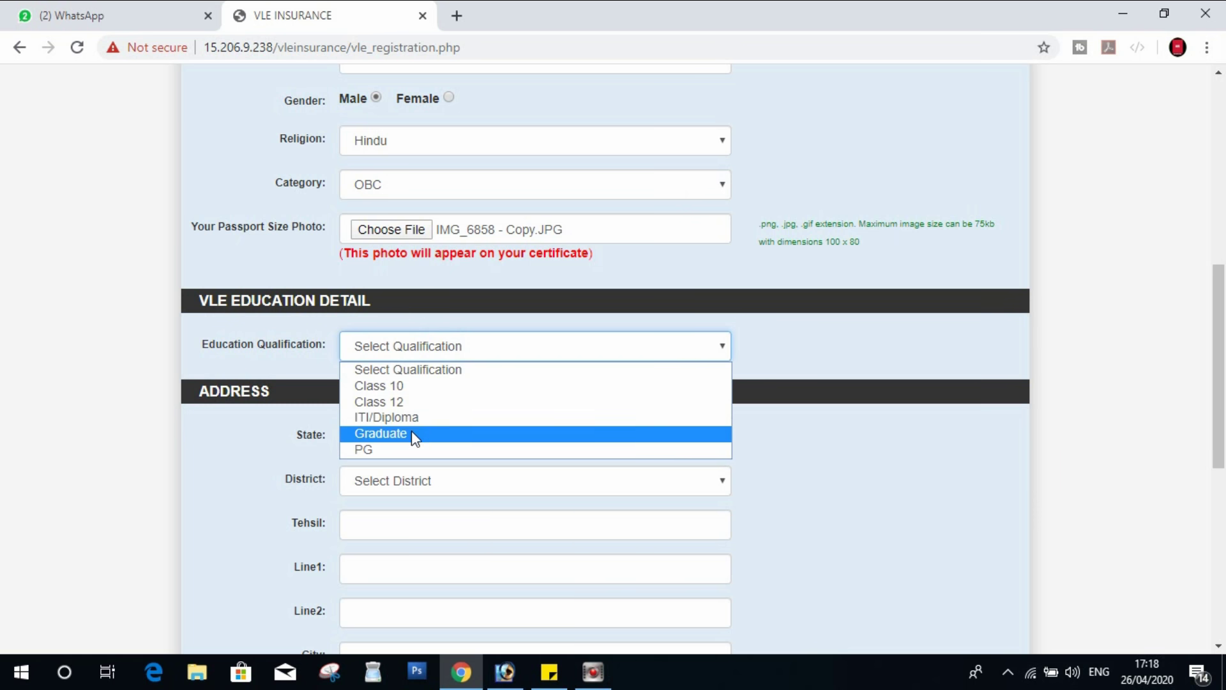
{"action": "left_click", "coordinate": [411, 432]}
{"action": "left_click", "coordinate": [430, 349]}
{"action": "left_click", "coordinate": [431, 432]}
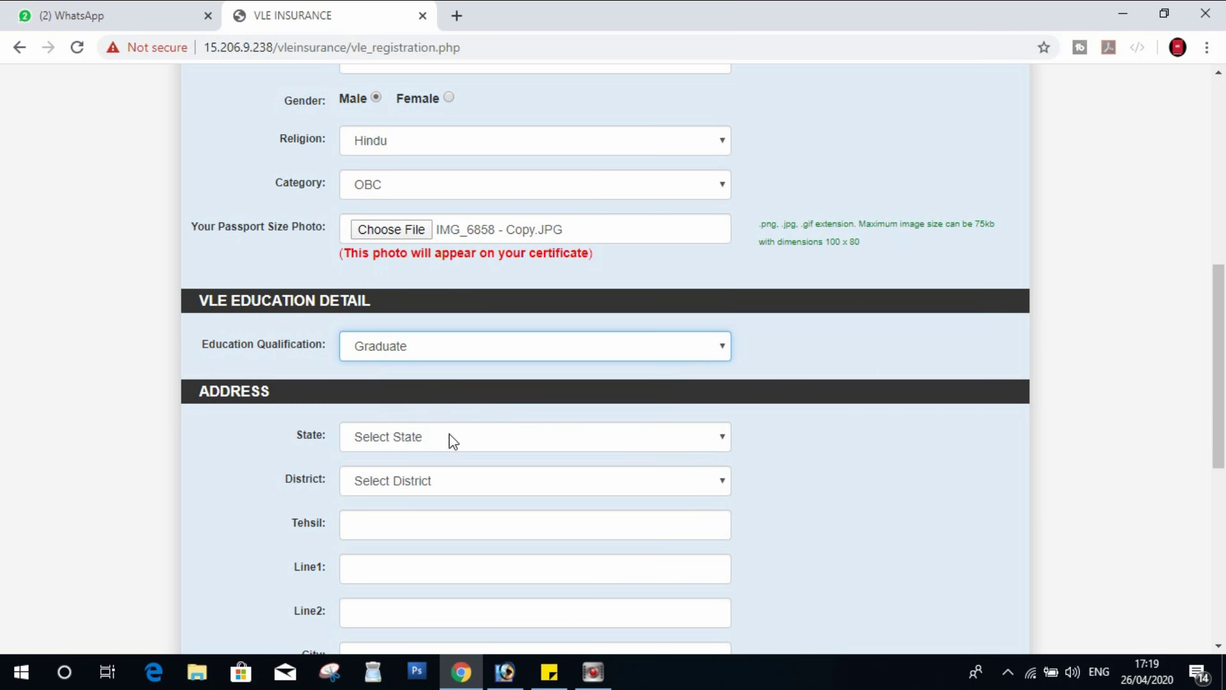
- Choose Madhya Pradesh as the state and Singrauli as the district
{"action": "left_click", "coordinate": [449, 435]}
{"action": "key", "text": "m"}
{"action": "left_click", "coordinate": [451, 446]}
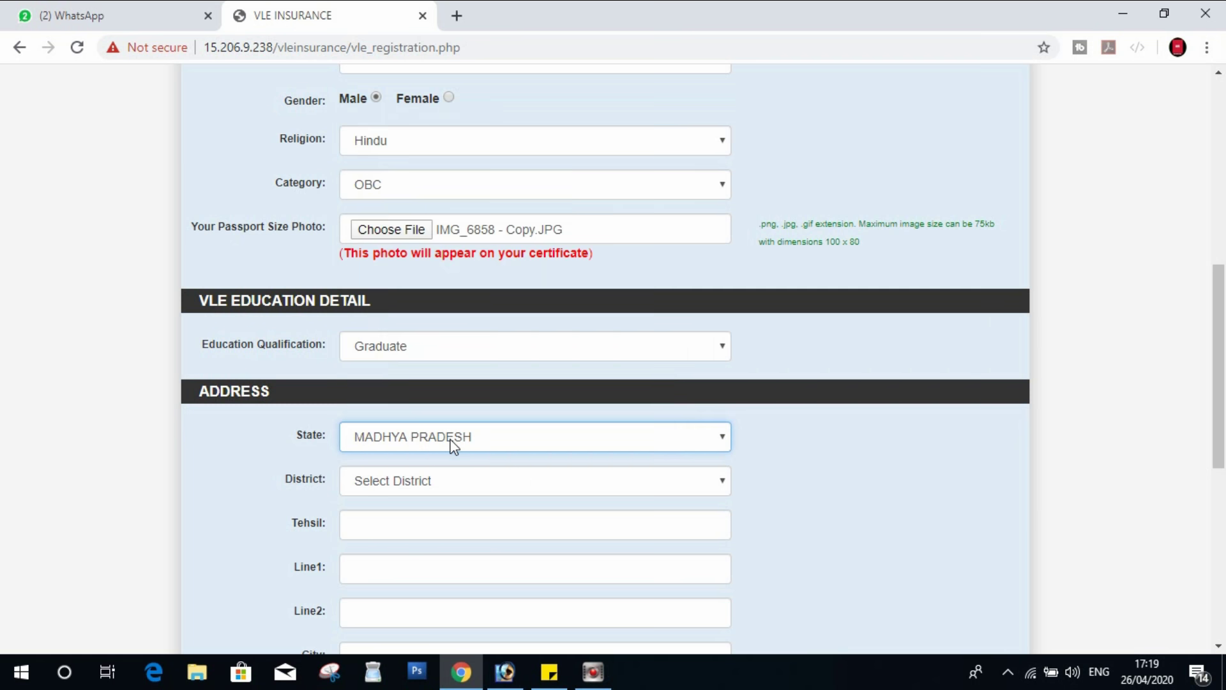
{"action": "left_click", "coordinate": [446, 483]}
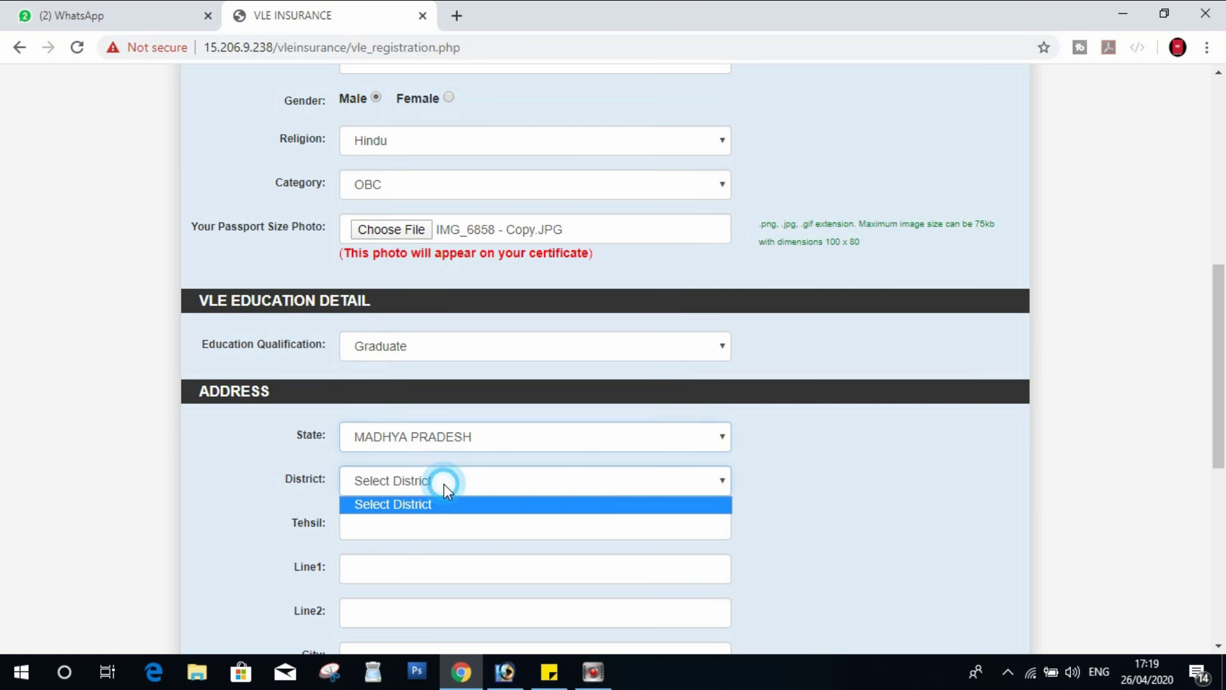
{"action": "left_click", "coordinate": [537, 500]}
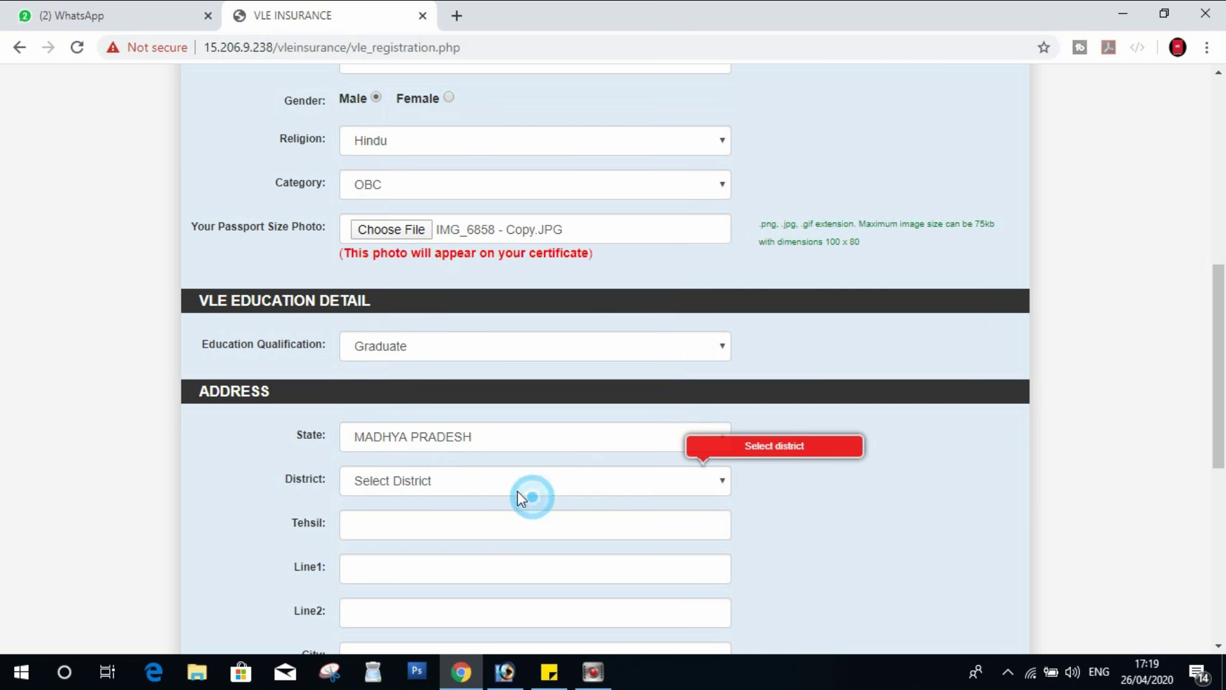
{"action": "left_click", "coordinate": [516, 491]}
{"action": "left_click", "coordinate": [511, 488]}
{"action": "left_click", "coordinate": [512, 479]}
{"action": "left_click", "coordinate": [513, 480]}
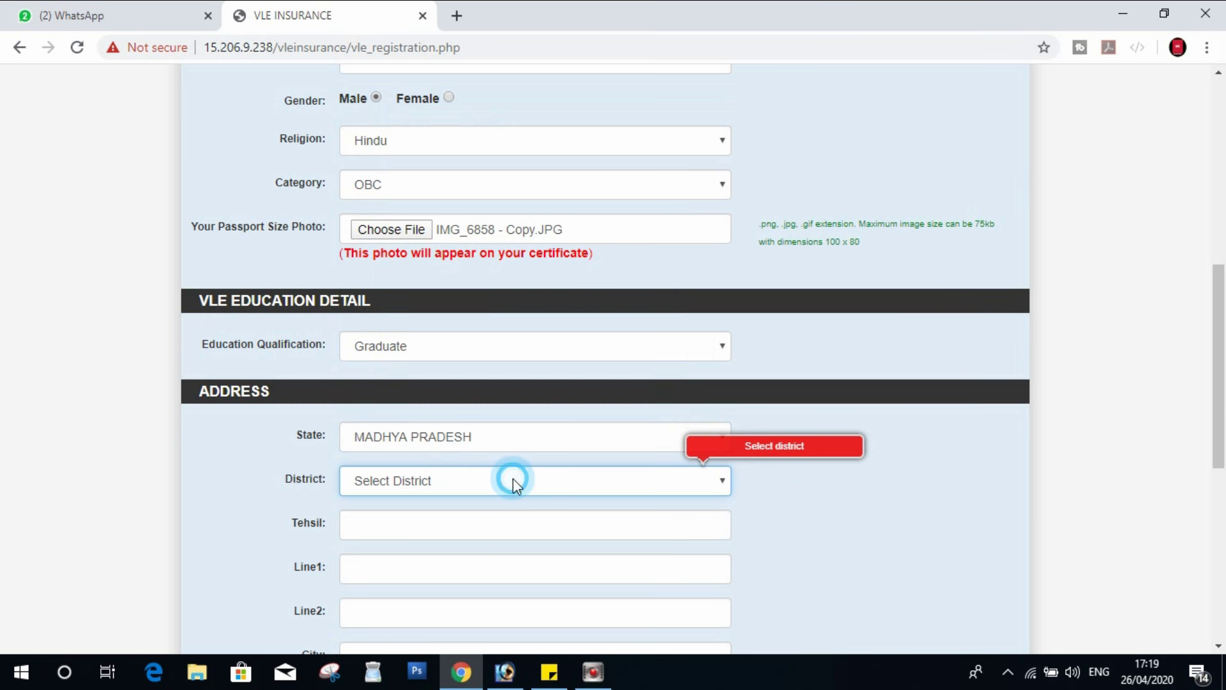
{"action": "left_click", "coordinate": [512, 480]}
{"action": "type", "text": "si"}
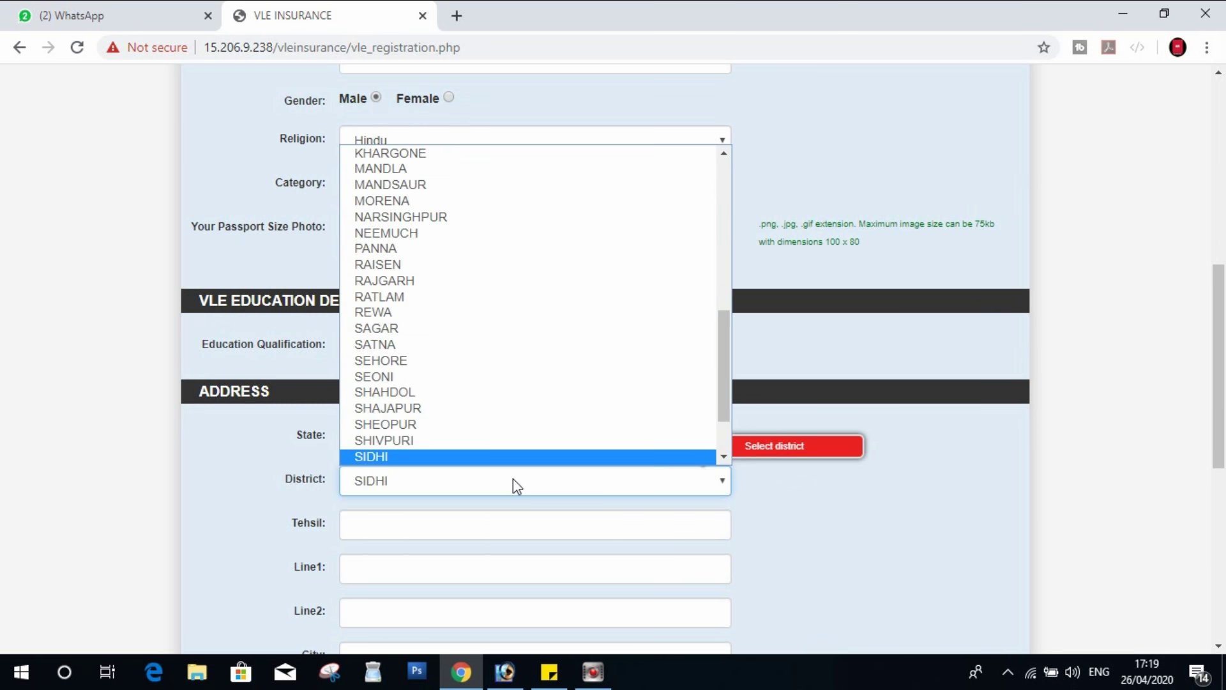
{"action": "type", "text": "n"}
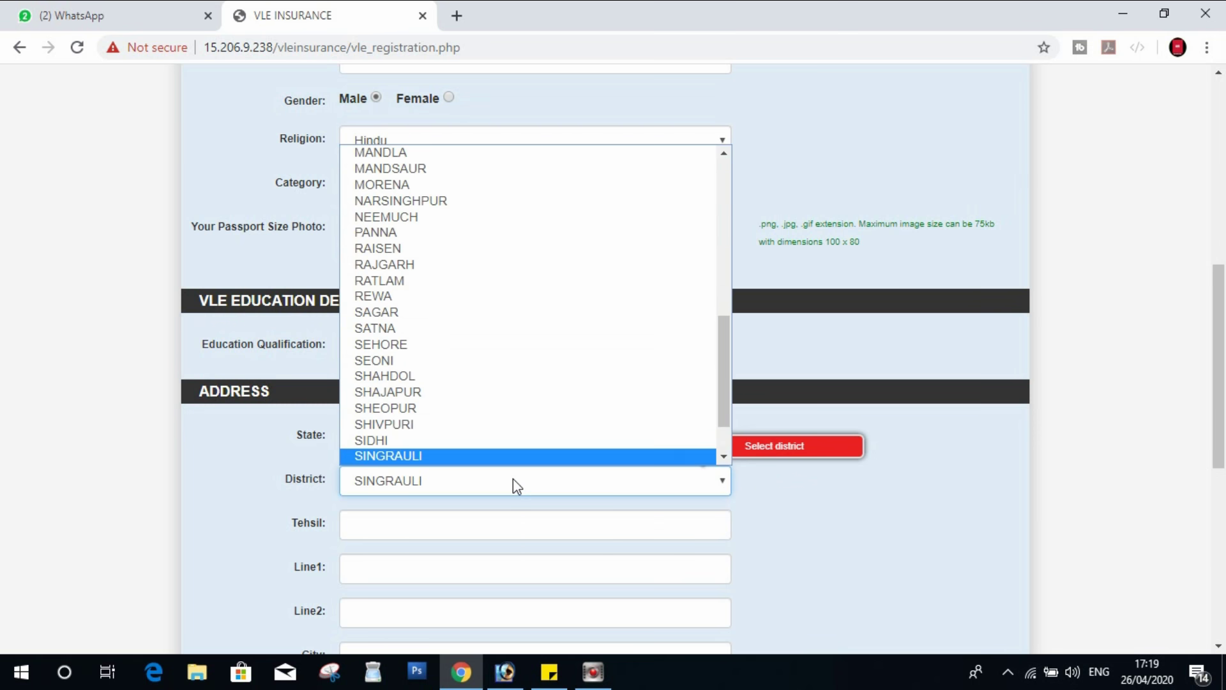
{"action": "key", "text": "Return"}
- Fill the tehsil and both address lines from saved suggestions
{"action": "left_click", "coordinate": [440, 522]}
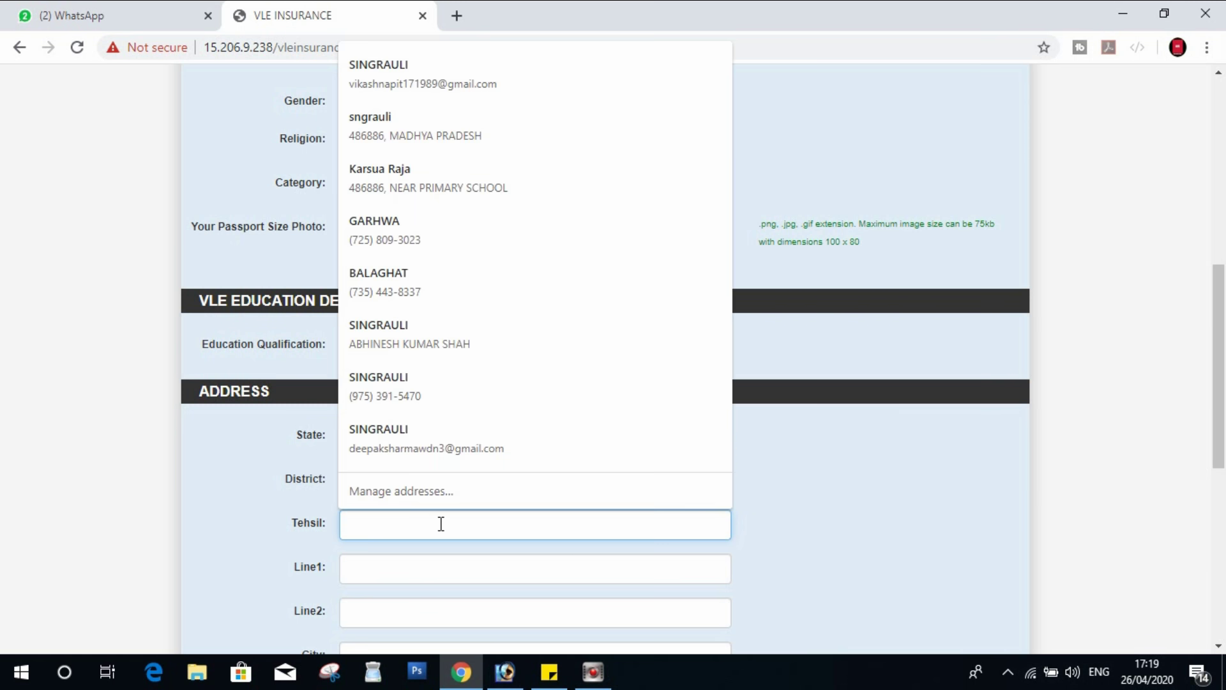
{"action": "type", "text": "MA"}
{"action": "key", "text": "Down"}
{"action": "key", "text": "Return"}
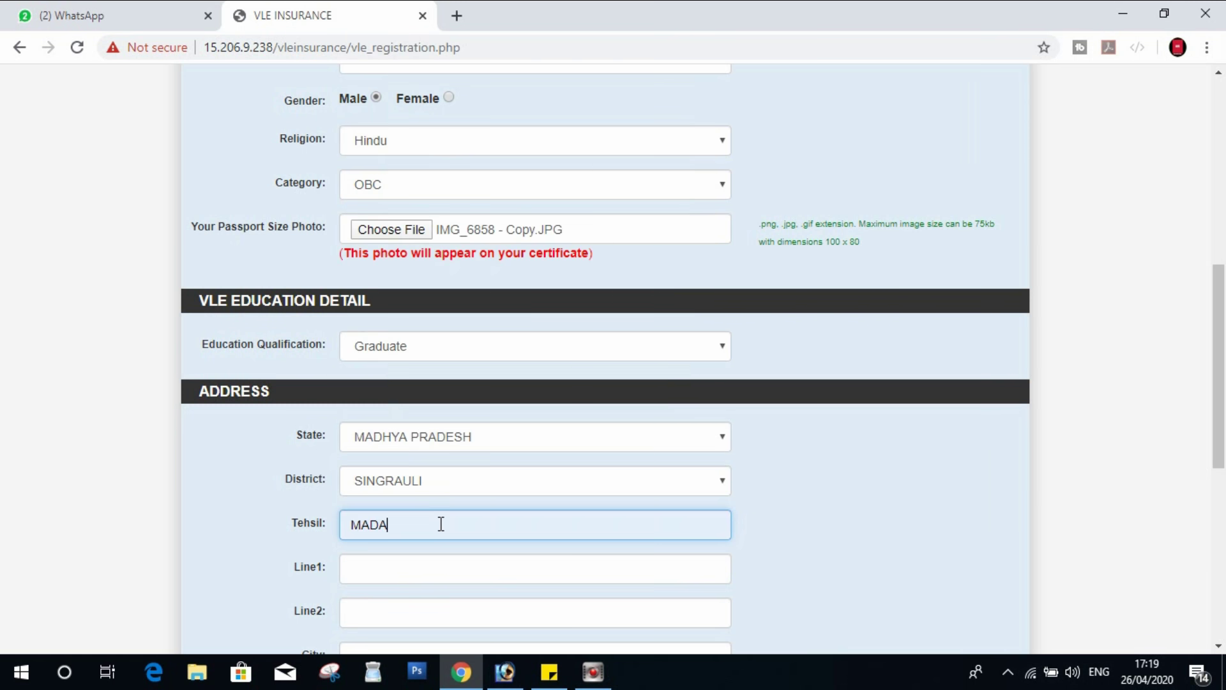
{"action": "key", "text": "Tab"}
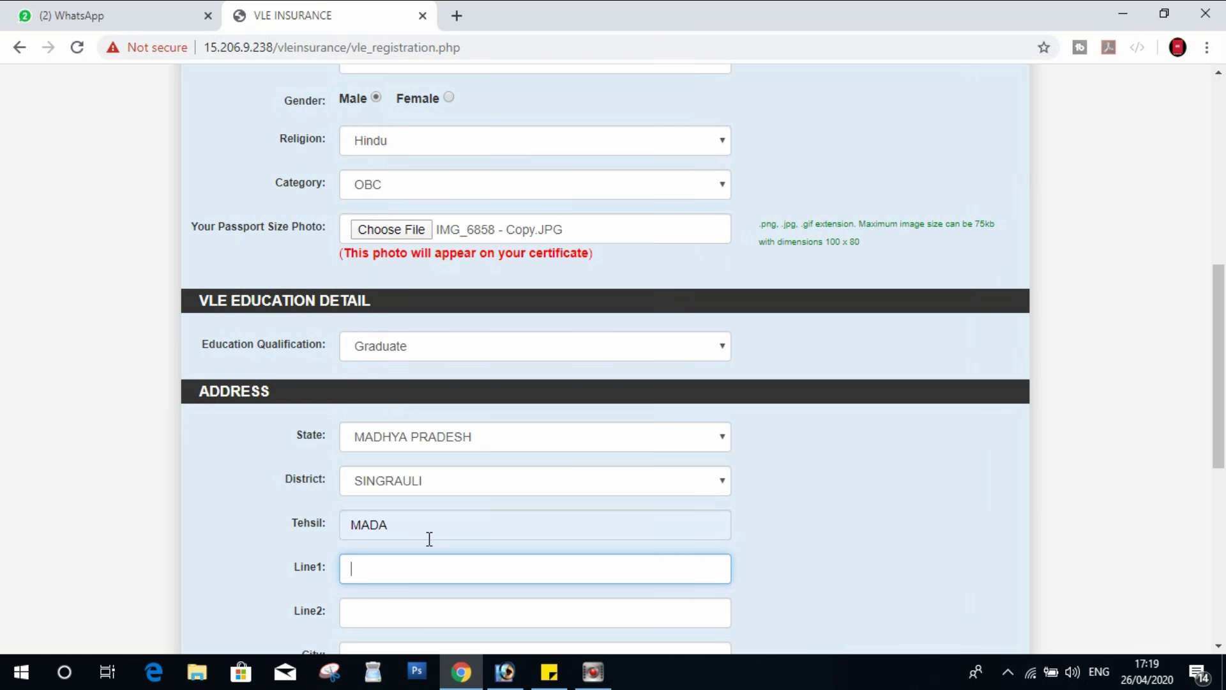
{"action": "key", "text": "Down"}
{"action": "key", "text": "Down"}
{"action": "key", "text": "Return"}
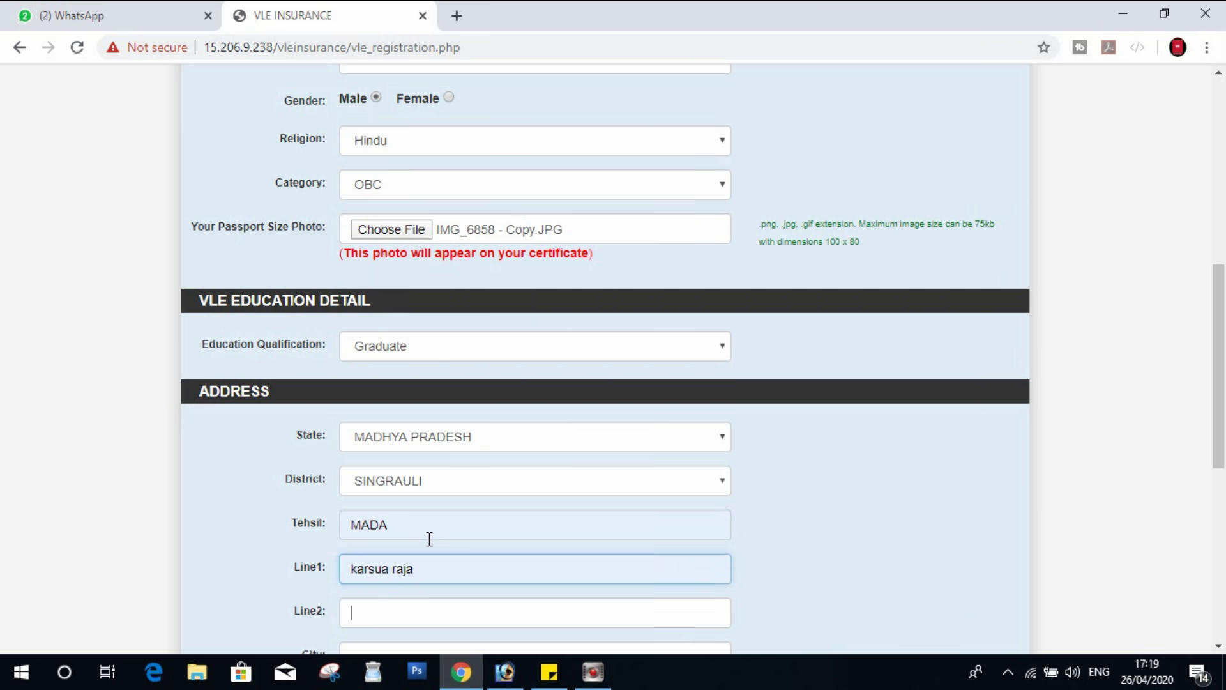
{"action": "key", "text": "Tab"}
{"action": "key", "text": "Down"}
{"action": "key", "text": "Down"}
{"action": "key", "text": "Return"}
- Fill the city and pincode from the saved address suggestion
{"action": "scroll", "coordinate": [432, 524], "scroll_direction": "down", "scroll_amount": 3}
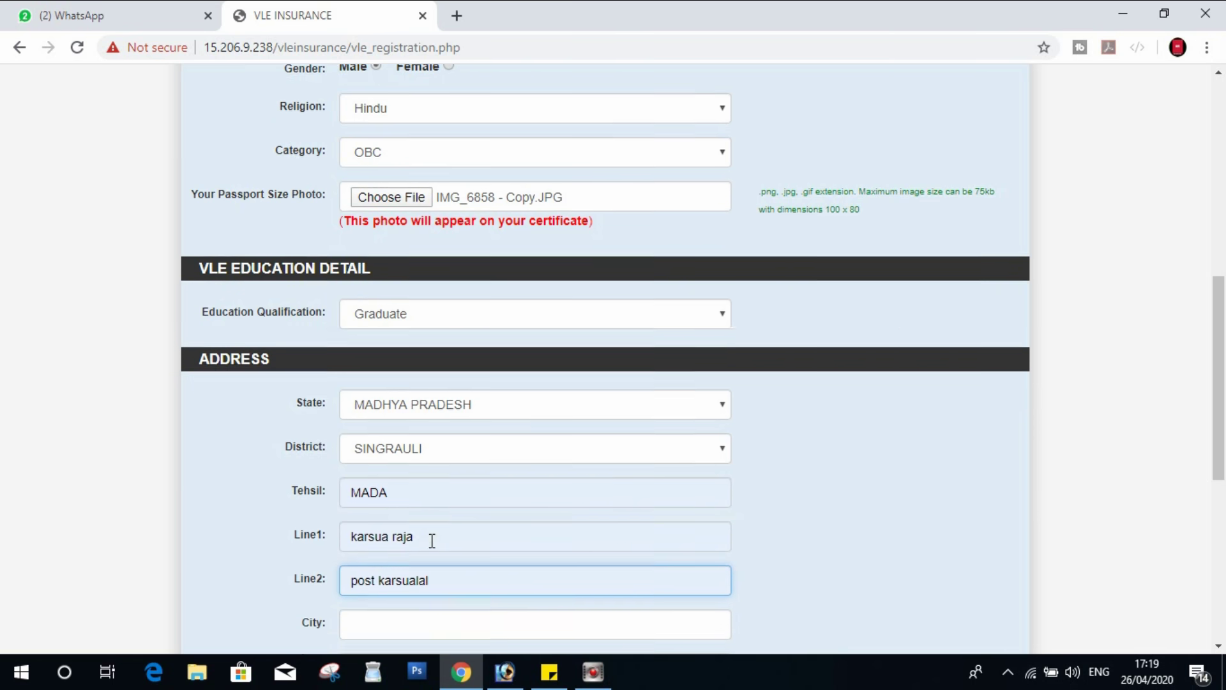
{"action": "left_click", "coordinate": [418, 478]}
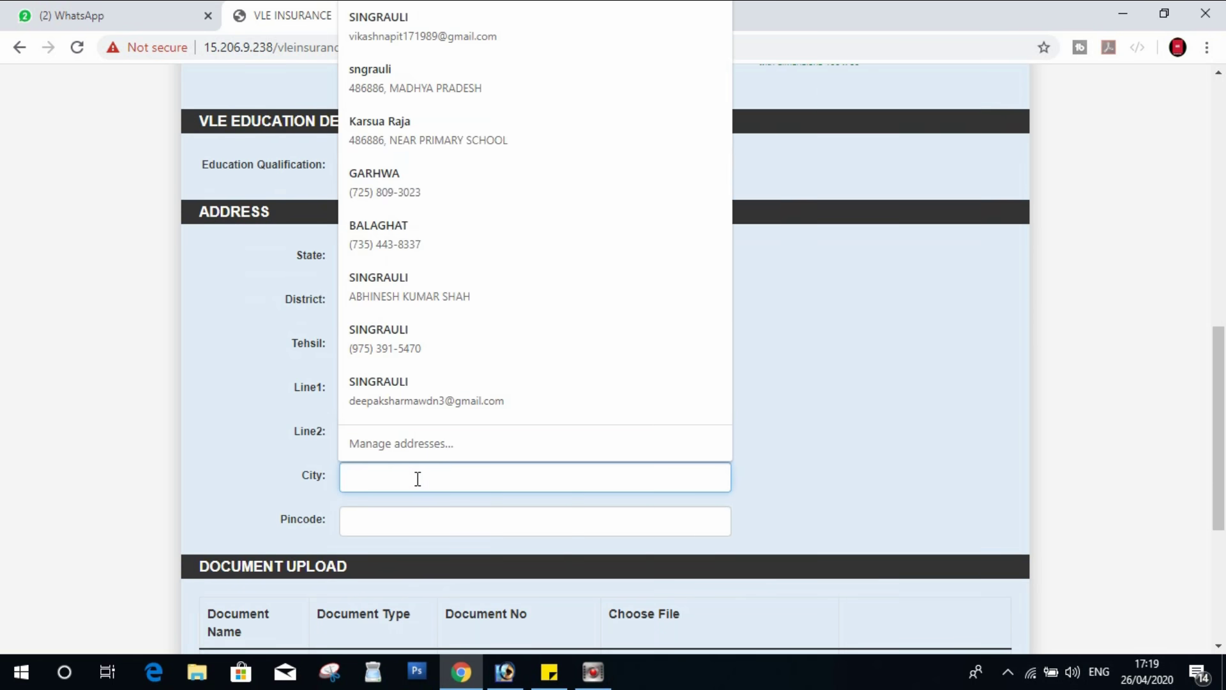
{"action": "type", "text": "SINGRA"}
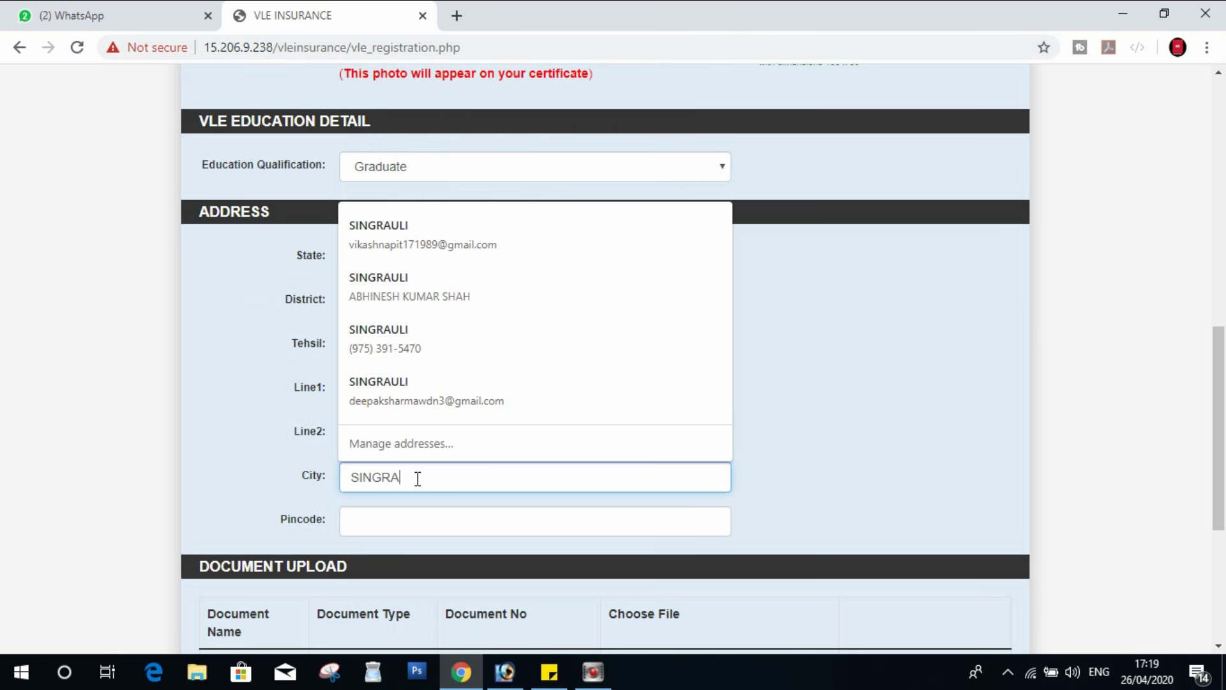
{"action": "key", "text": "Down"}
{"action": "key", "text": "Return"}
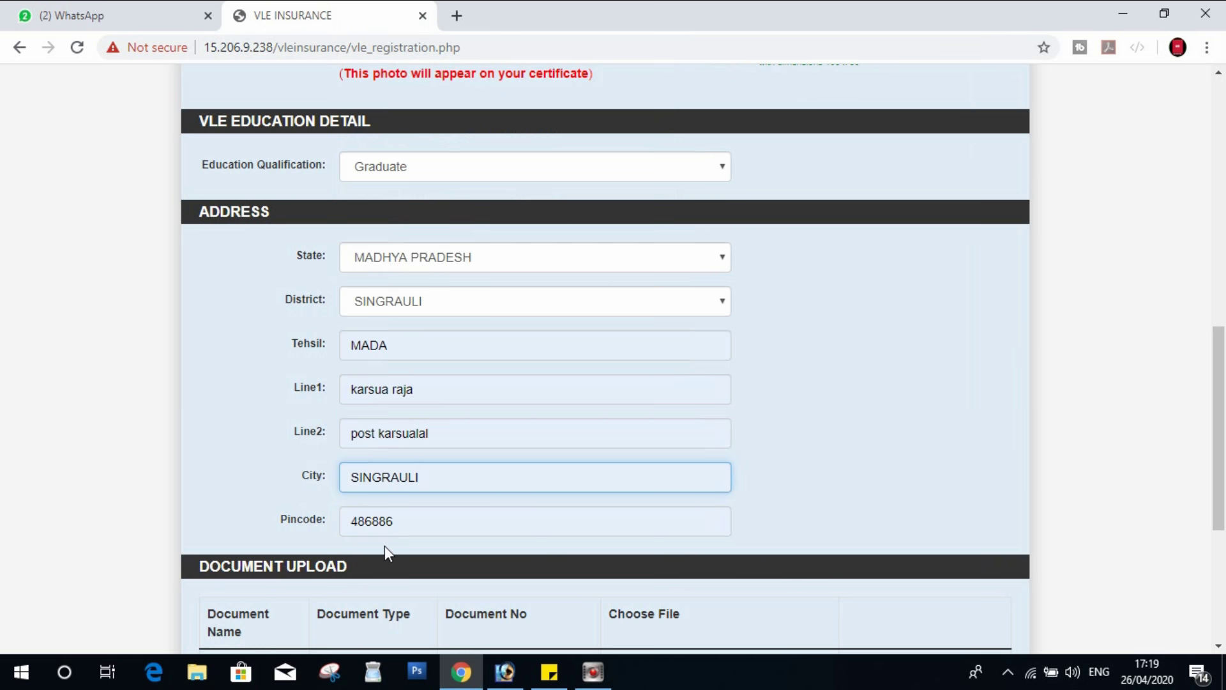
{"action": "scroll", "coordinate": [382, 535], "scroll_direction": "down", "scroll_amount": 1}
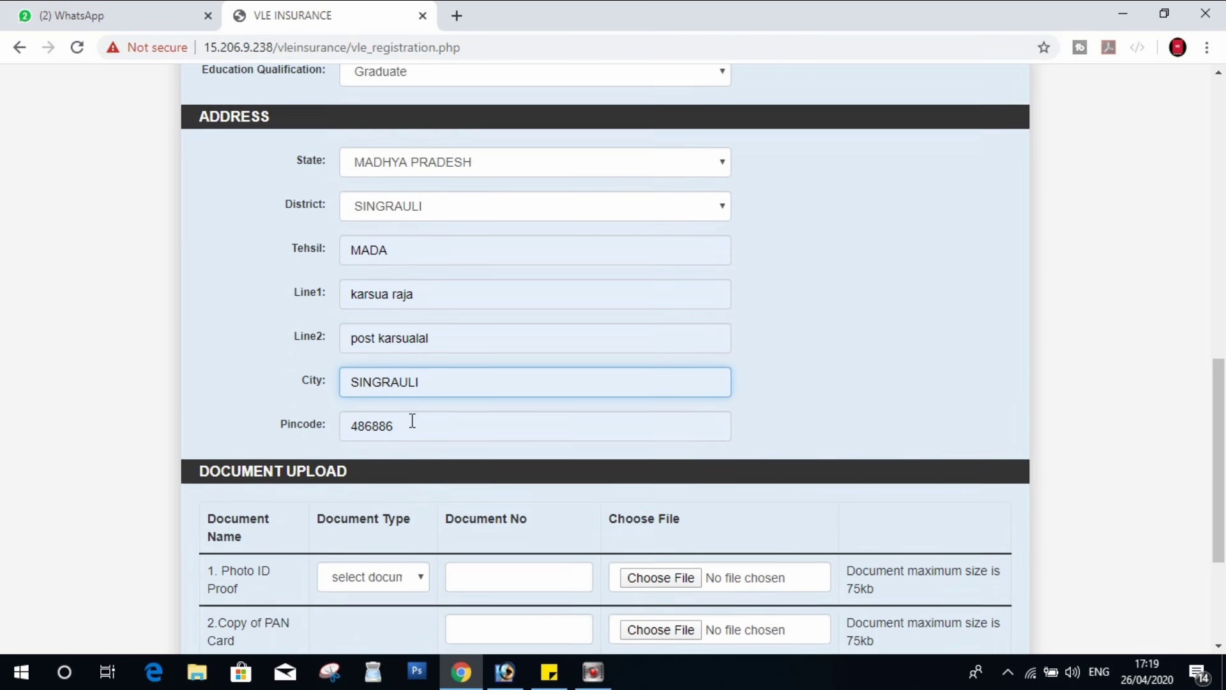
{"action": "scroll", "coordinate": [412, 421], "scroll_direction": "down", "scroll_amount": 1}
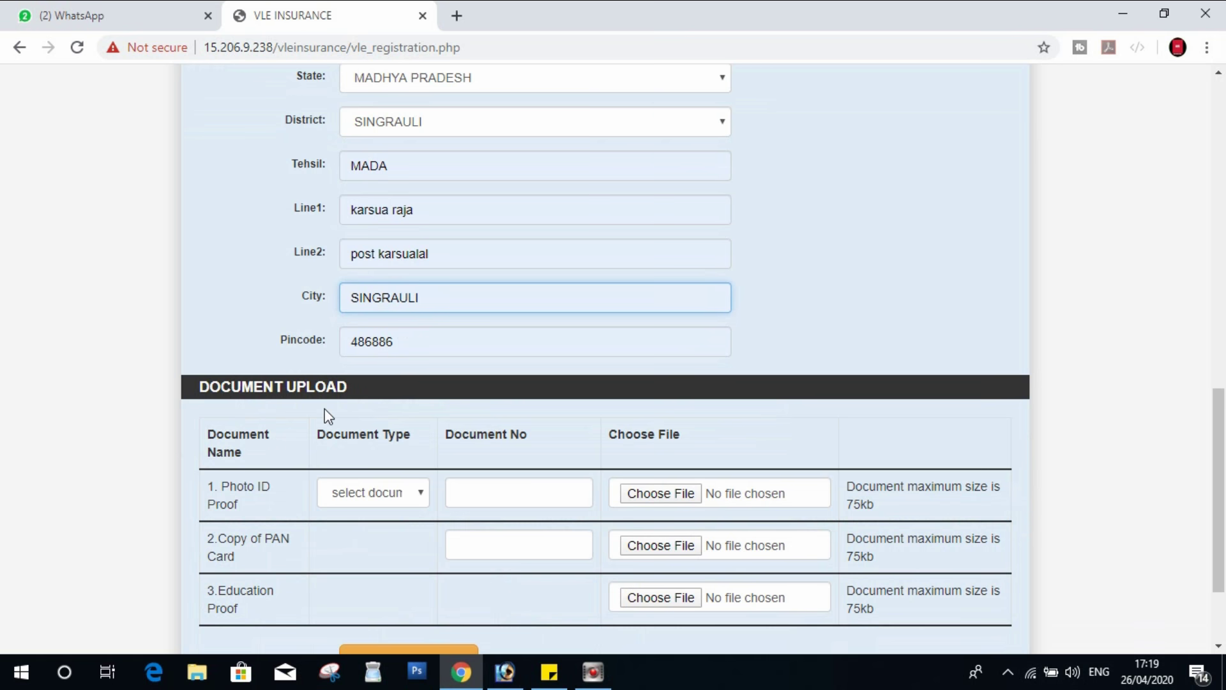
- Set the photo ID proof to Aadhar Card with its saved number and aaaAAAA.jpg attached
{"action": "left_click", "coordinate": [389, 492]}
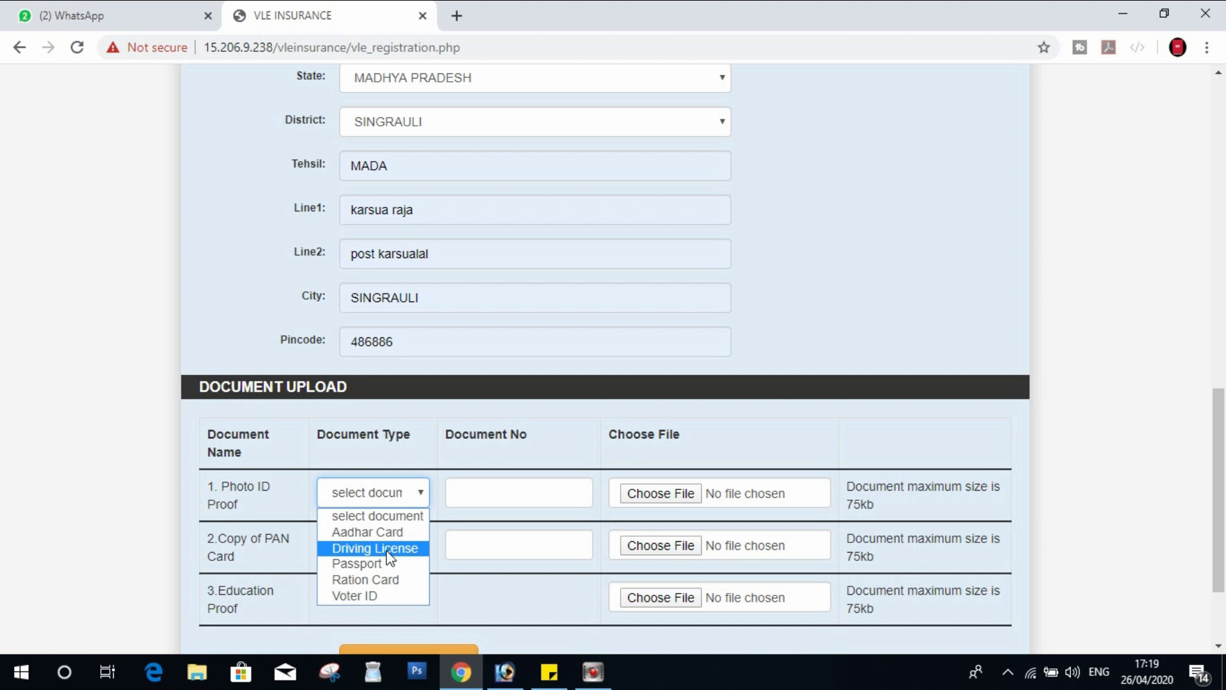
{"action": "left_click", "coordinate": [379, 533]}
{"action": "left_click", "coordinate": [472, 500]}
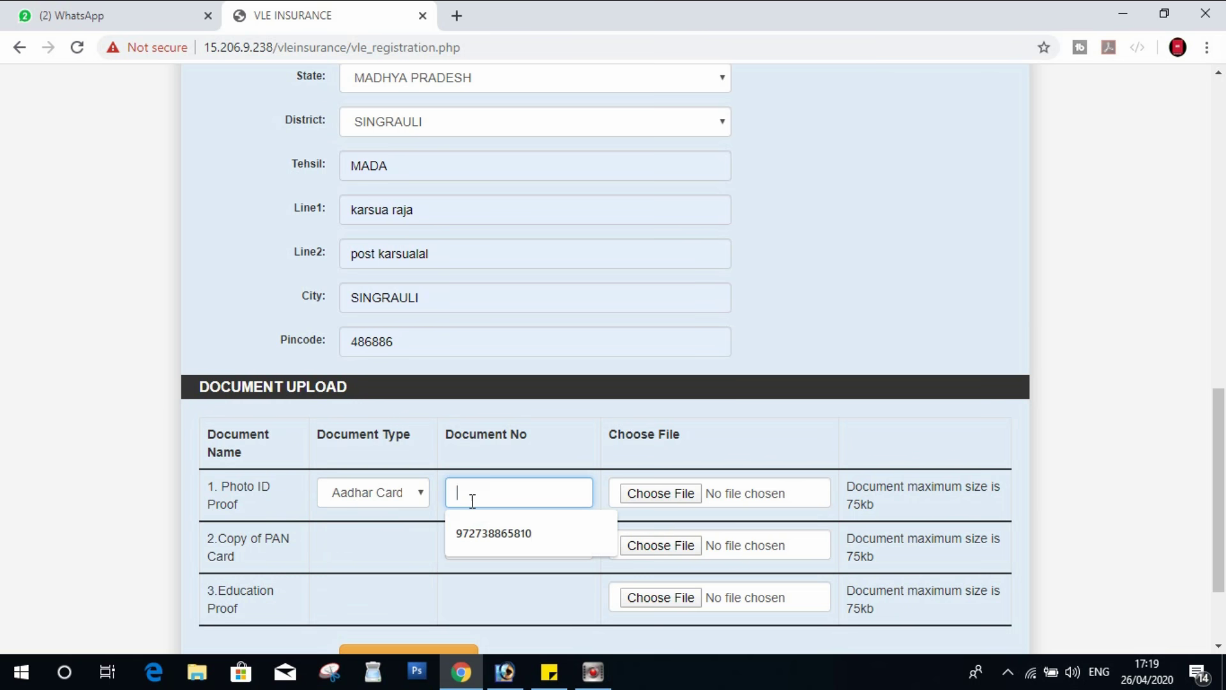
{"action": "key", "text": "Down"}
{"action": "key", "text": "Return"}
{"action": "key", "text": "Tab"}
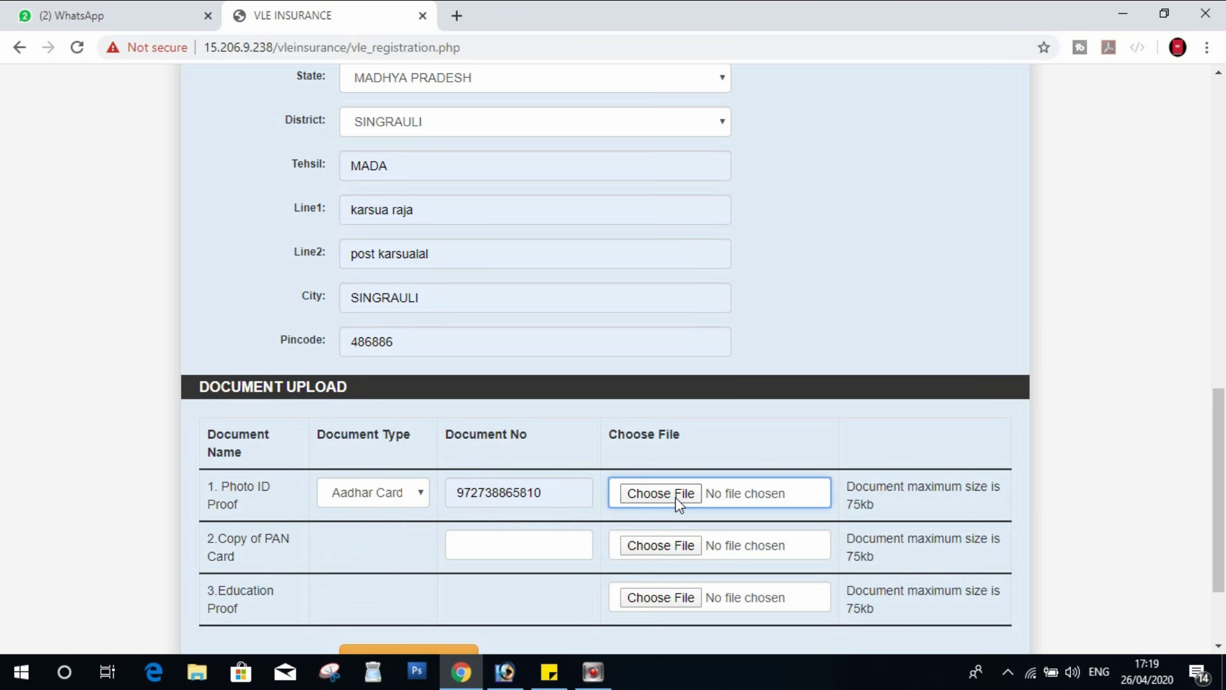
{"action": "left_click", "coordinate": [678, 501]}
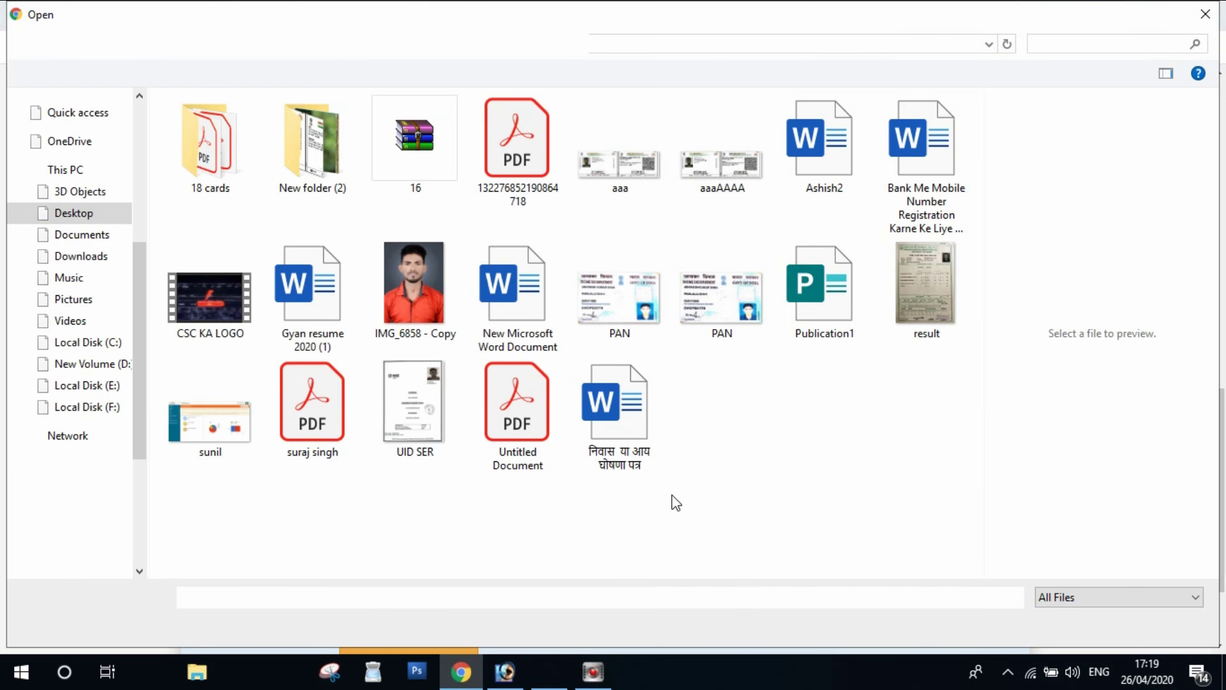
{"action": "double_click", "coordinate": [725, 163]}
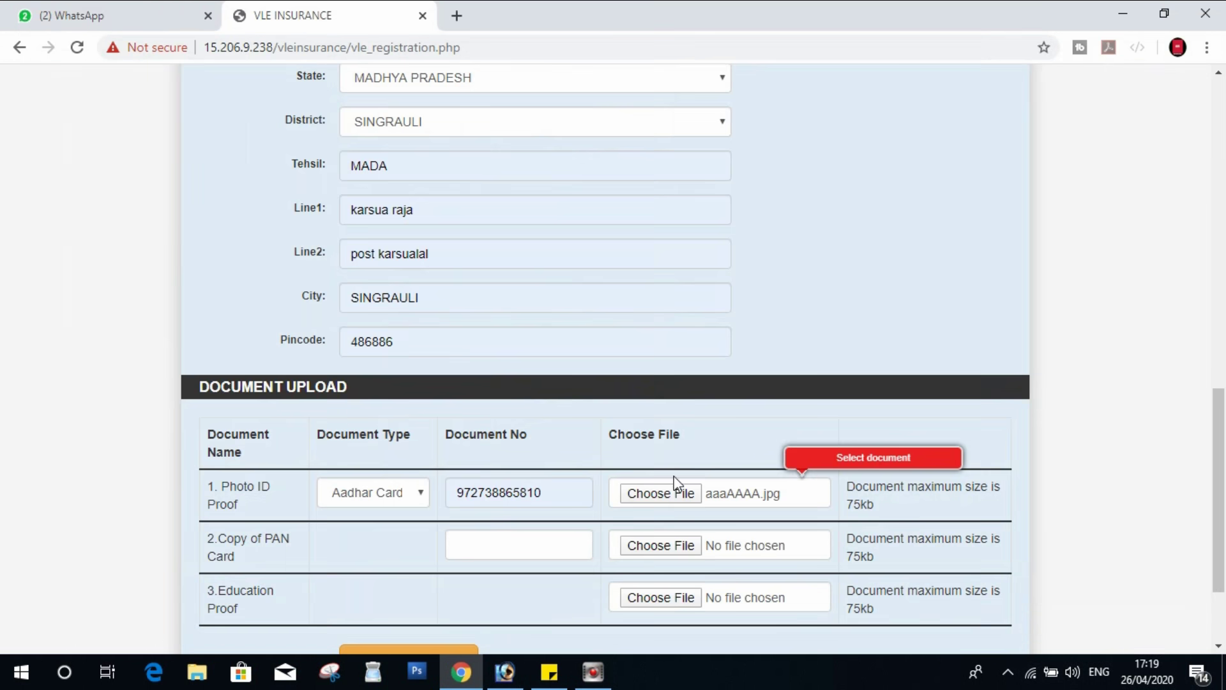
- Autofill the PAN card document number, then select and delete it
{"action": "left_click", "coordinate": [498, 546]}
{"action": "left_click", "coordinate": [502, 586]}
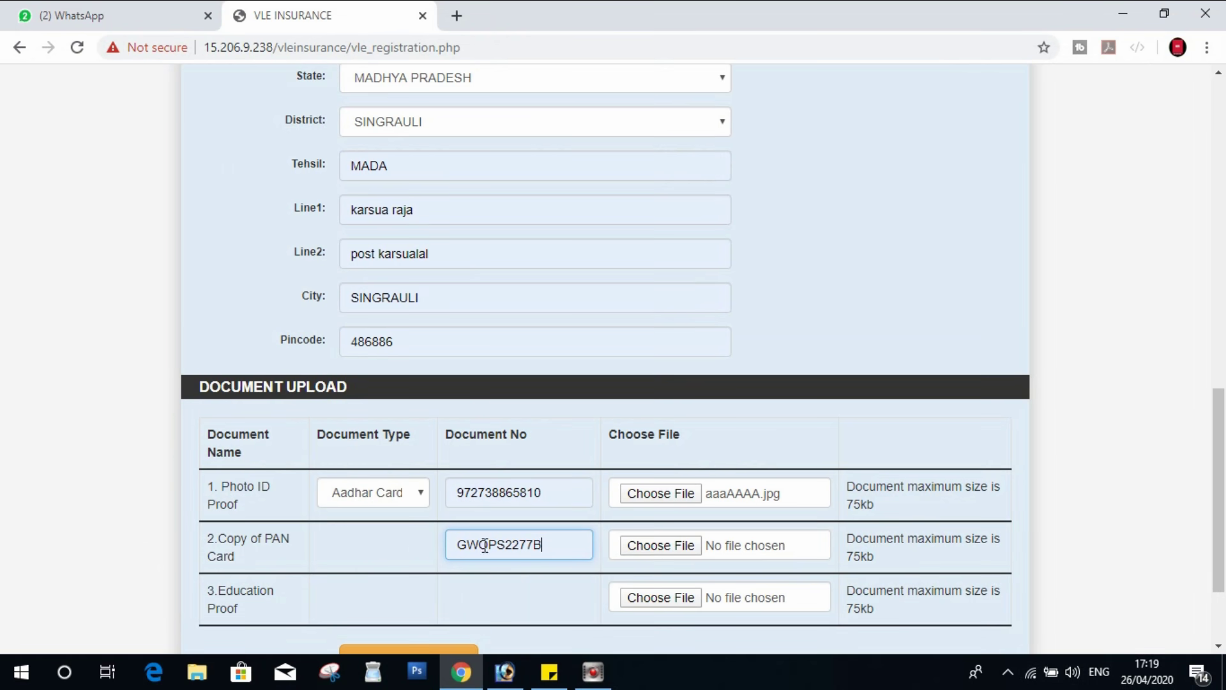
{"action": "double_click", "coordinate": [540, 553]}
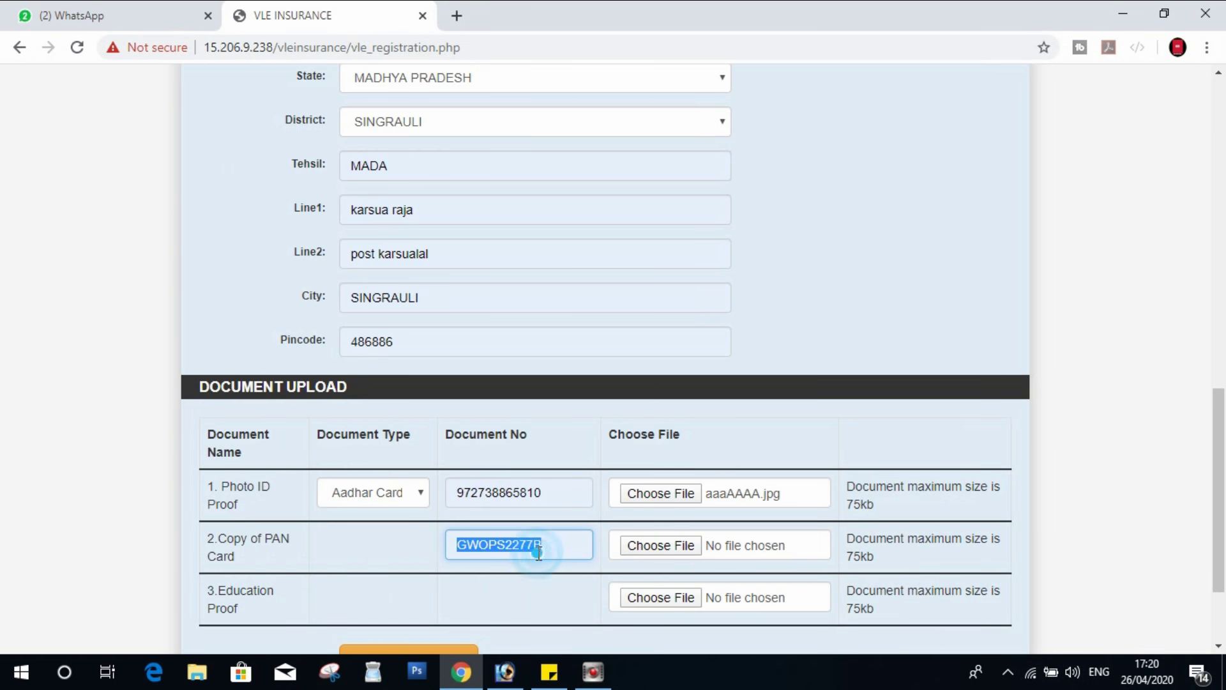
{"action": "key", "text": "BackSpace"}
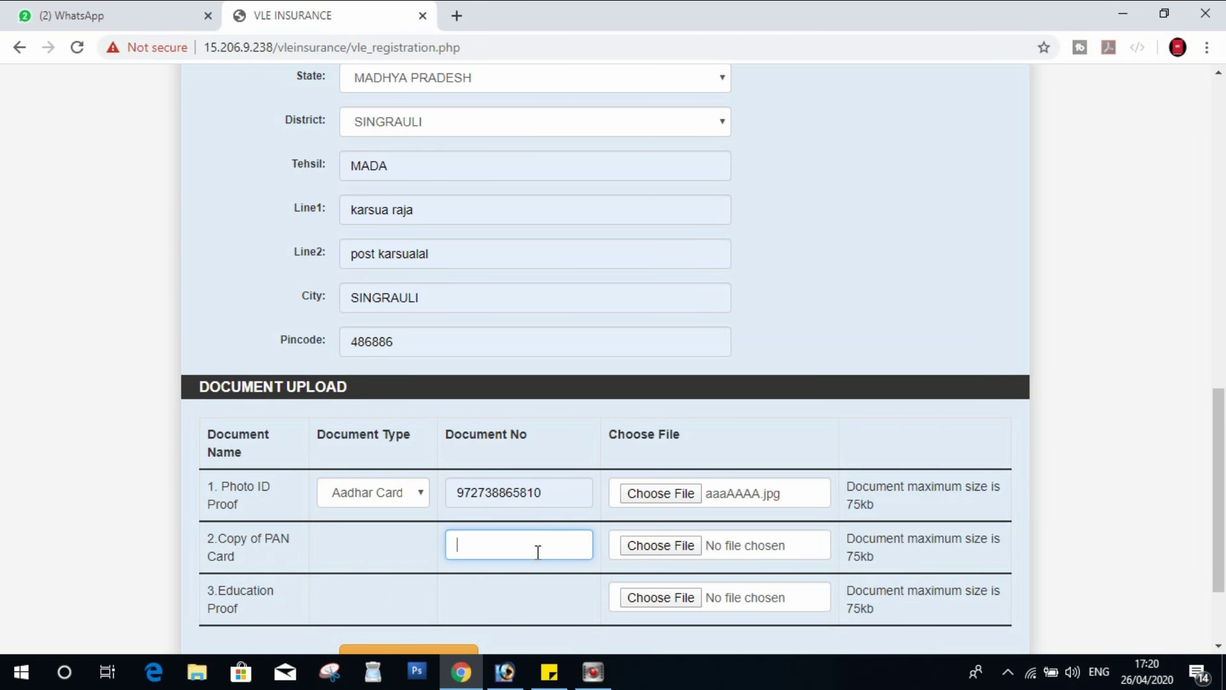
- Refill the PAN number from autofill and attach PAN.jpeg in the PAN row
{"action": "left_click", "coordinate": [550, 602]}
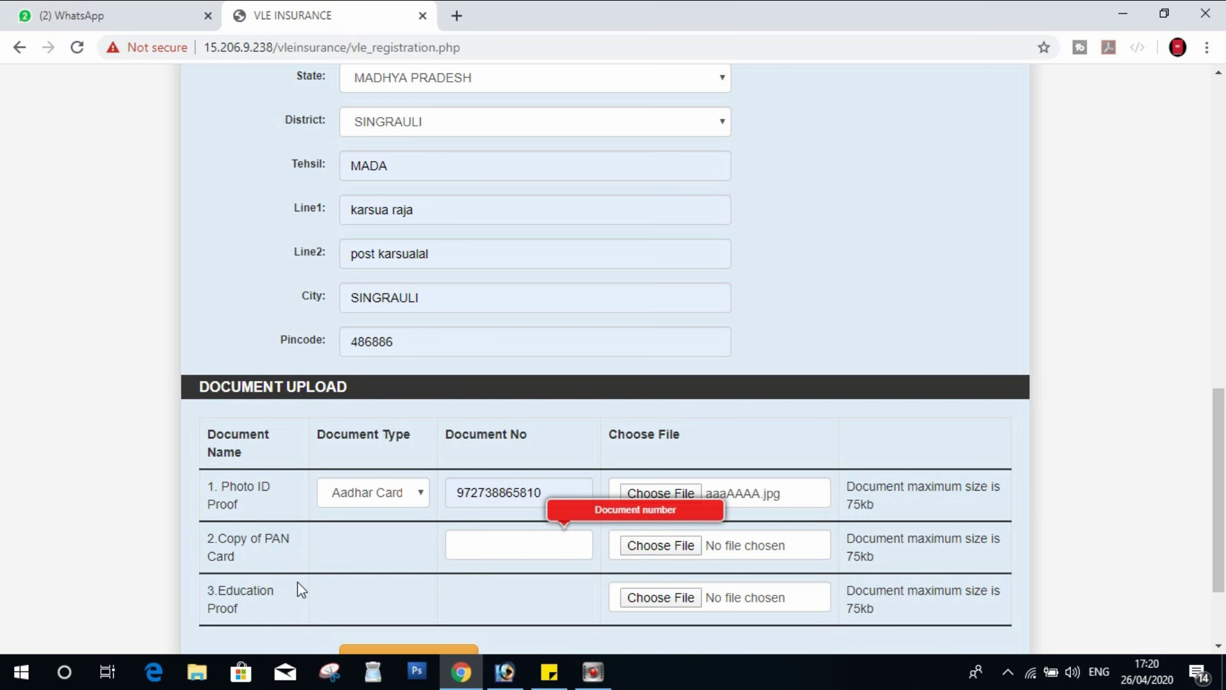
{"action": "left_click", "coordinate": [534, 553]}
{"action": "left_click", "coordinate": [515, 588]}
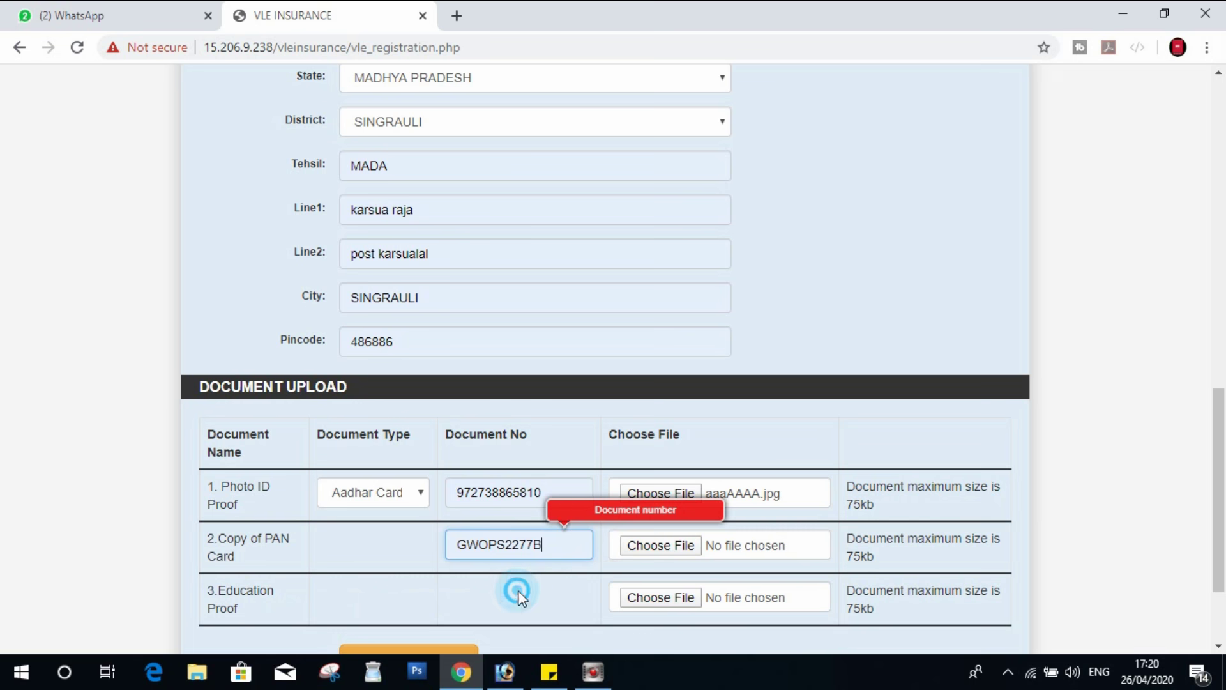
{"action": "left_click", "coordinate": [641, 547]}
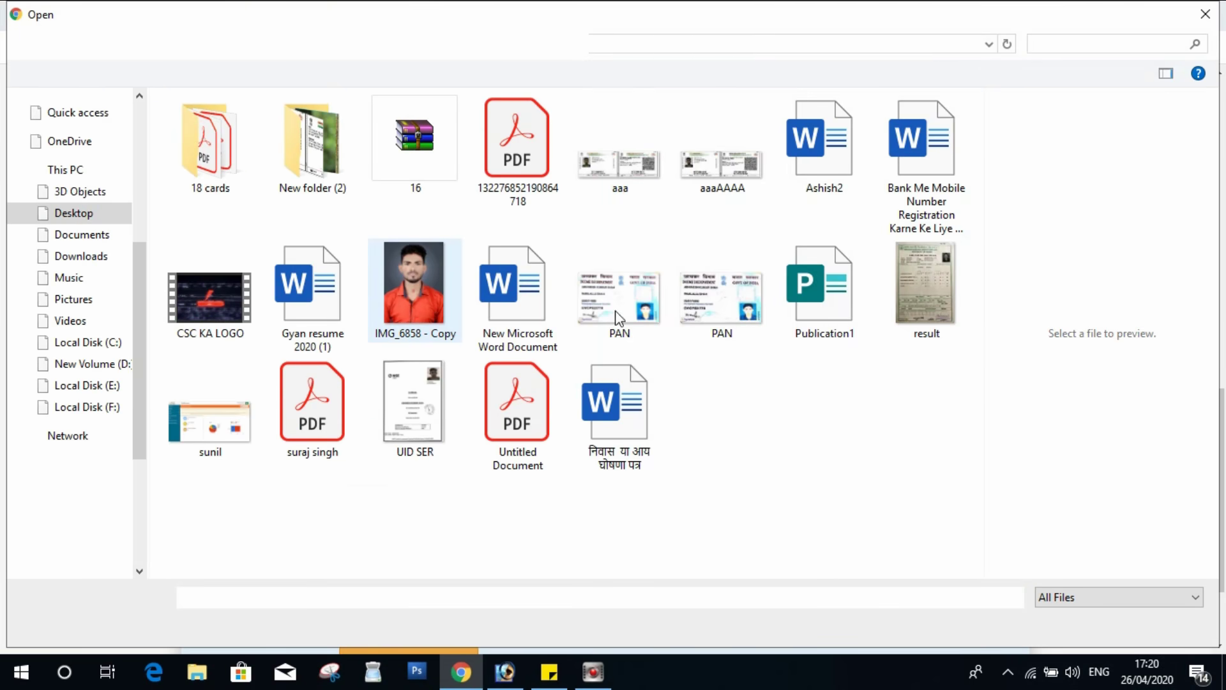
{"action": "double_click", "coordinate": [618, 317]}
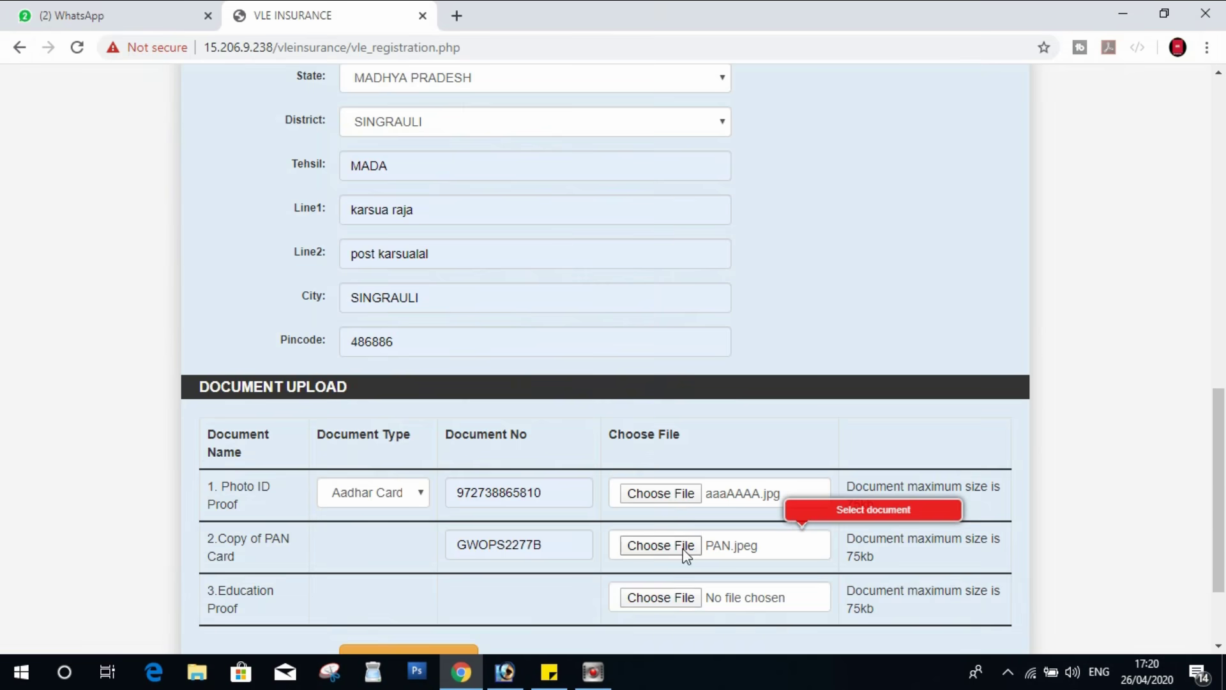
- Attach result.jpg as education proof and proceed to payment
{"action": "left_click", "coordinate": [645, 599]}
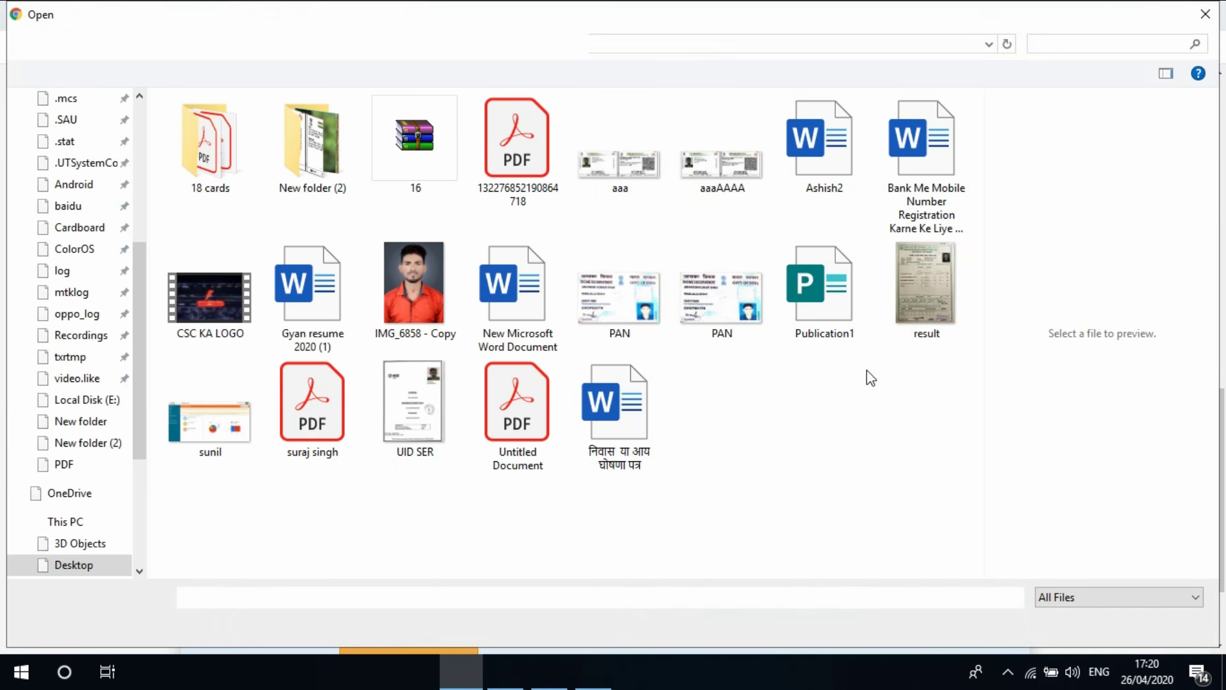
{"action": "double_click", "coordinate": [922, 286]}
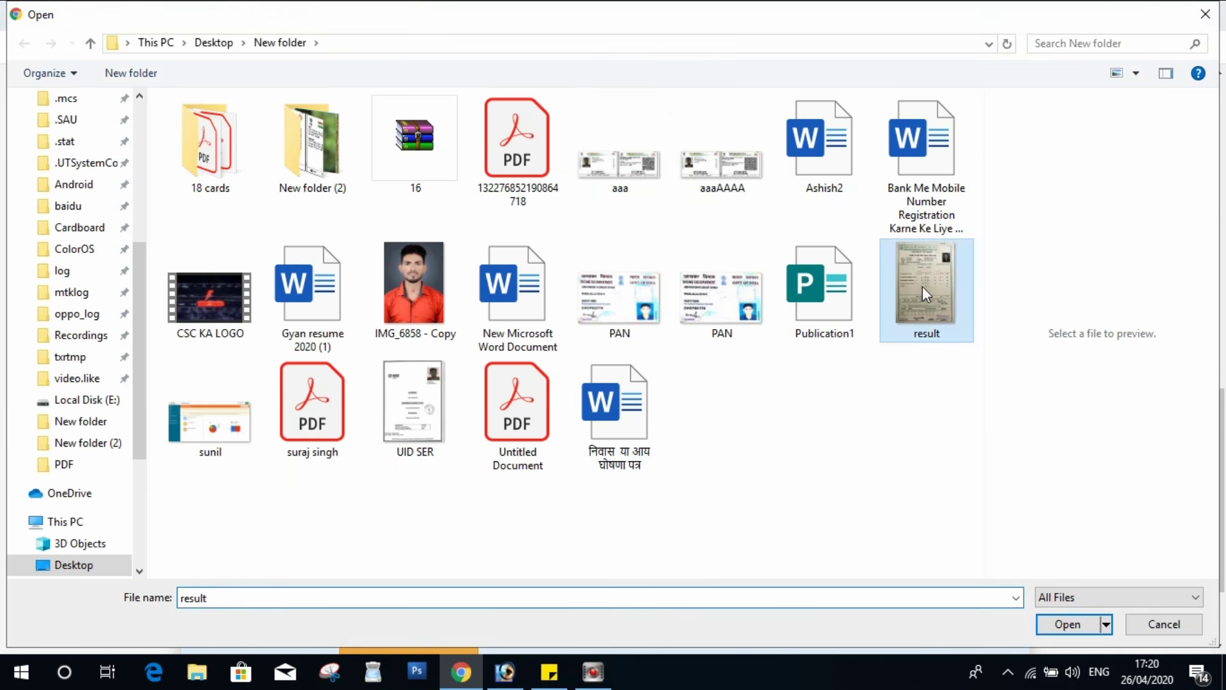
{"action": "scroll", "coordinate": [780, 463], "scroll_direction": "down", "scroll_amount": 2}
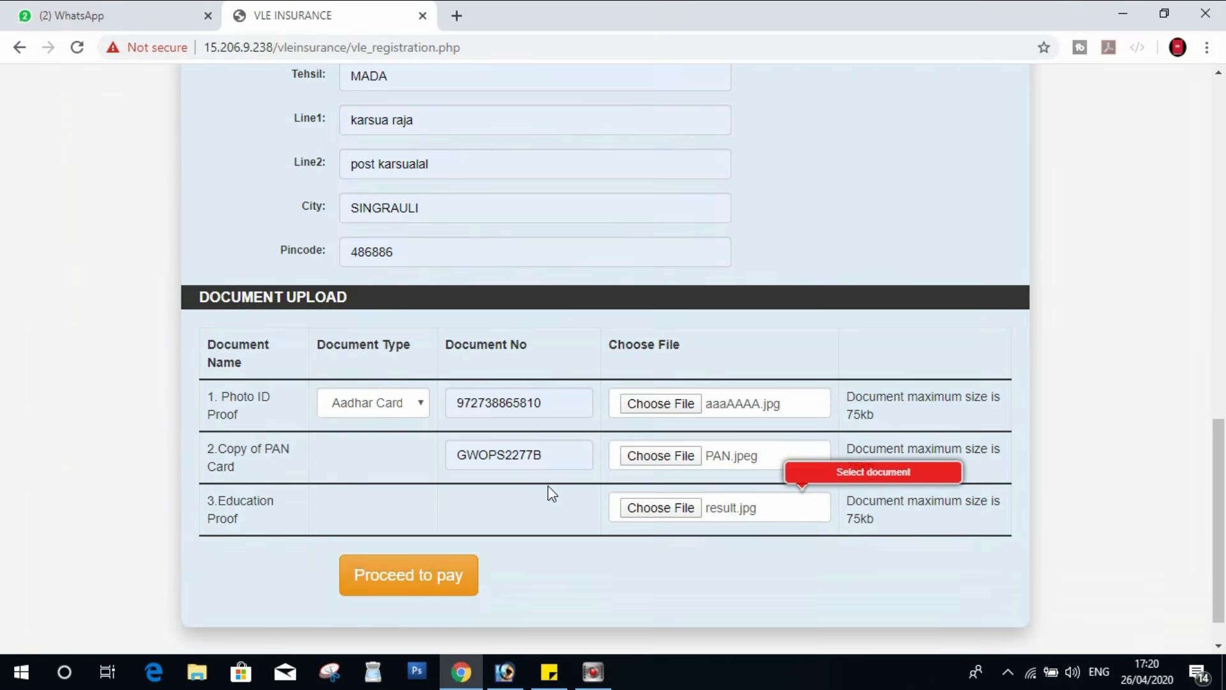
{"action": "scroll", "coordinate": [547, 493], "scroll_direction": "up", "scroll_amount": 10}
{"action": "scroll", "coordinate": [594, 397], "scroll_direction": "up", "scroll_amount": 4}
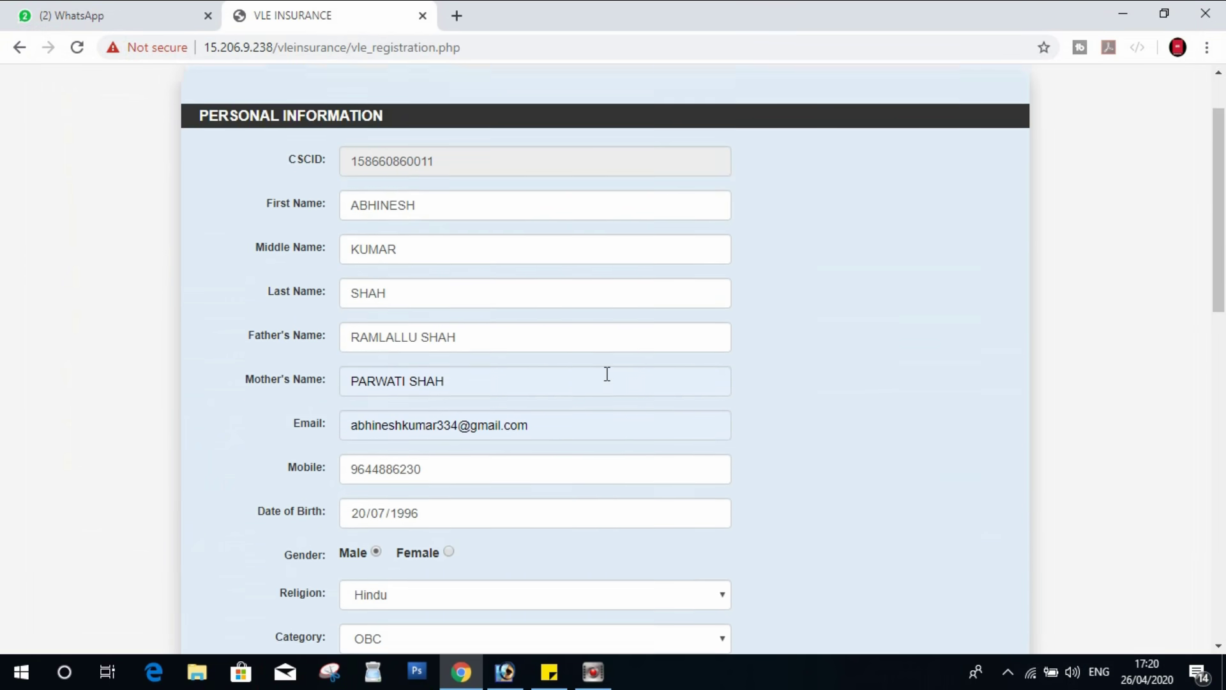
{"action": "scroll", "coordinate": [607, 374], "scroll_direction": "down", "scroll_amount": 7}
{"action": "scroll", "coordinate": [605, 383], "scroll_direction": "down", "scroll_amount": 8}
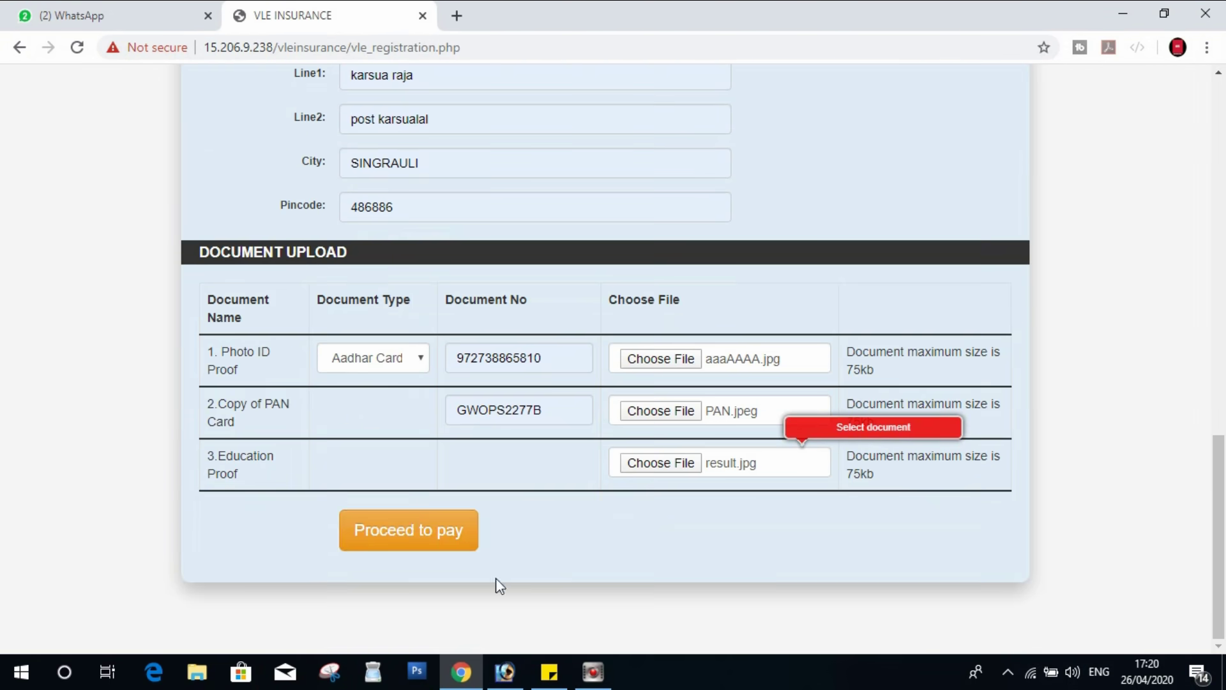
{"action": "left_click", "coordinate": [406, 544]}
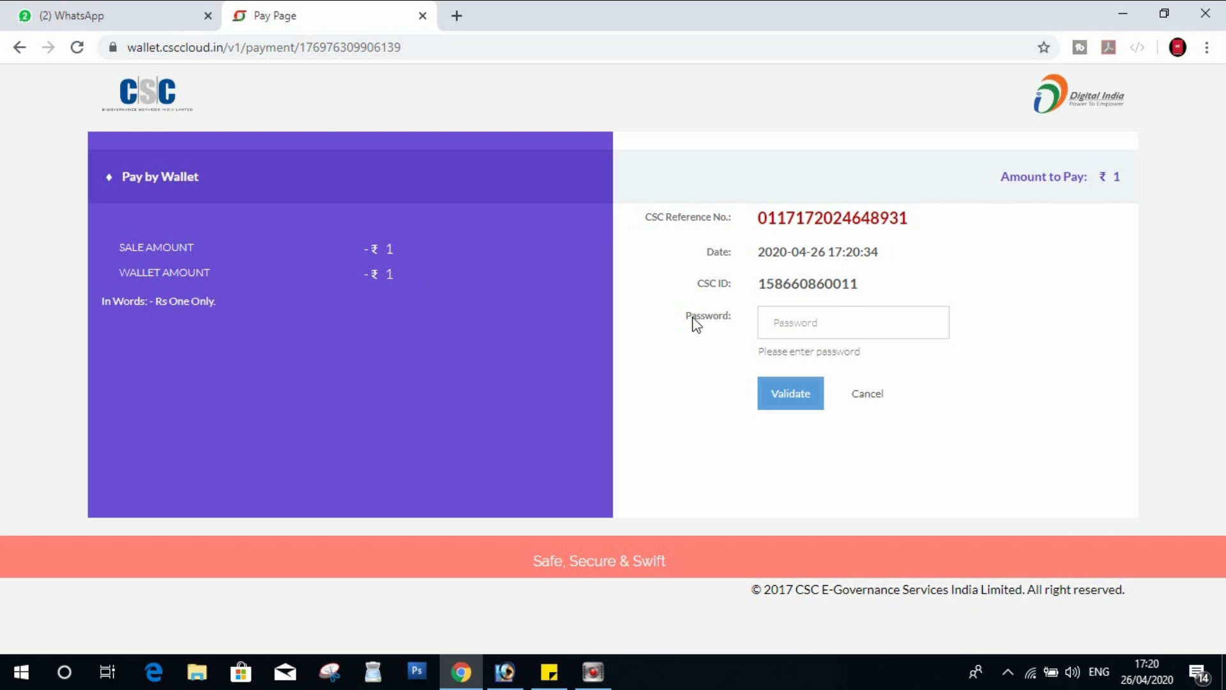
- Validate with the wallet password, then enter the 6-digit wallet PIN and pay ₹1
{"action": "left_click", "coordinate": [782, 312]}
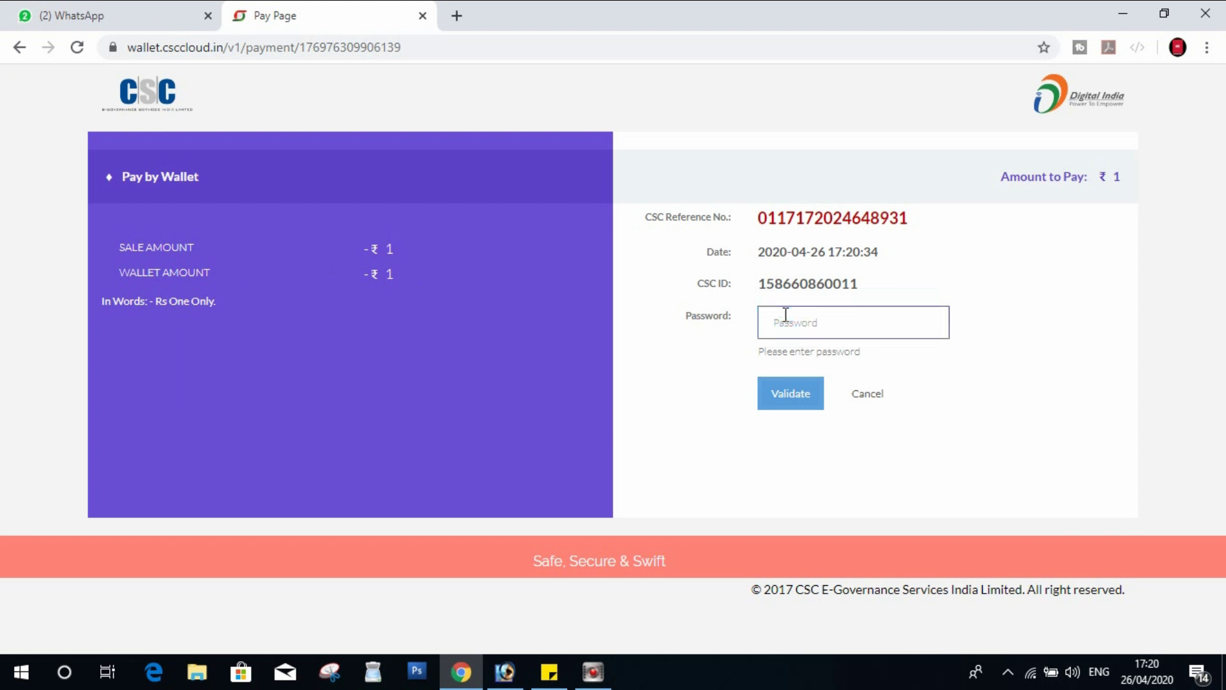
{"action": "type", "text": "123"}
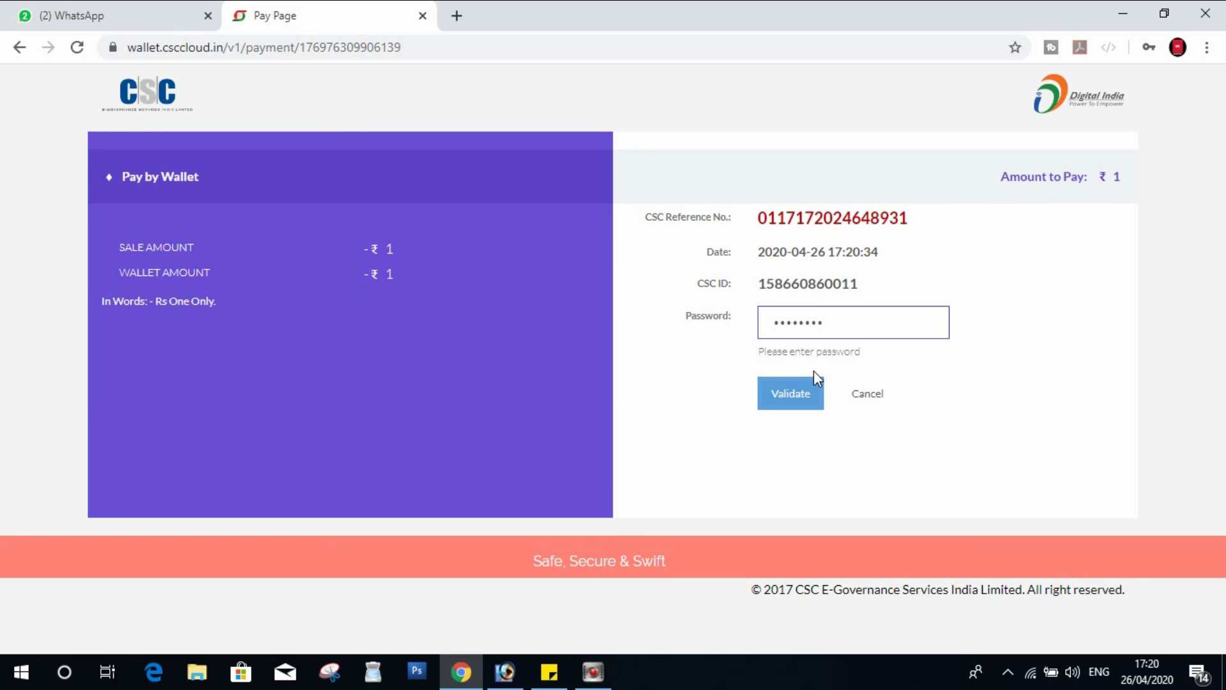
{"action": "left_click", "coordinate": [789, 402]}
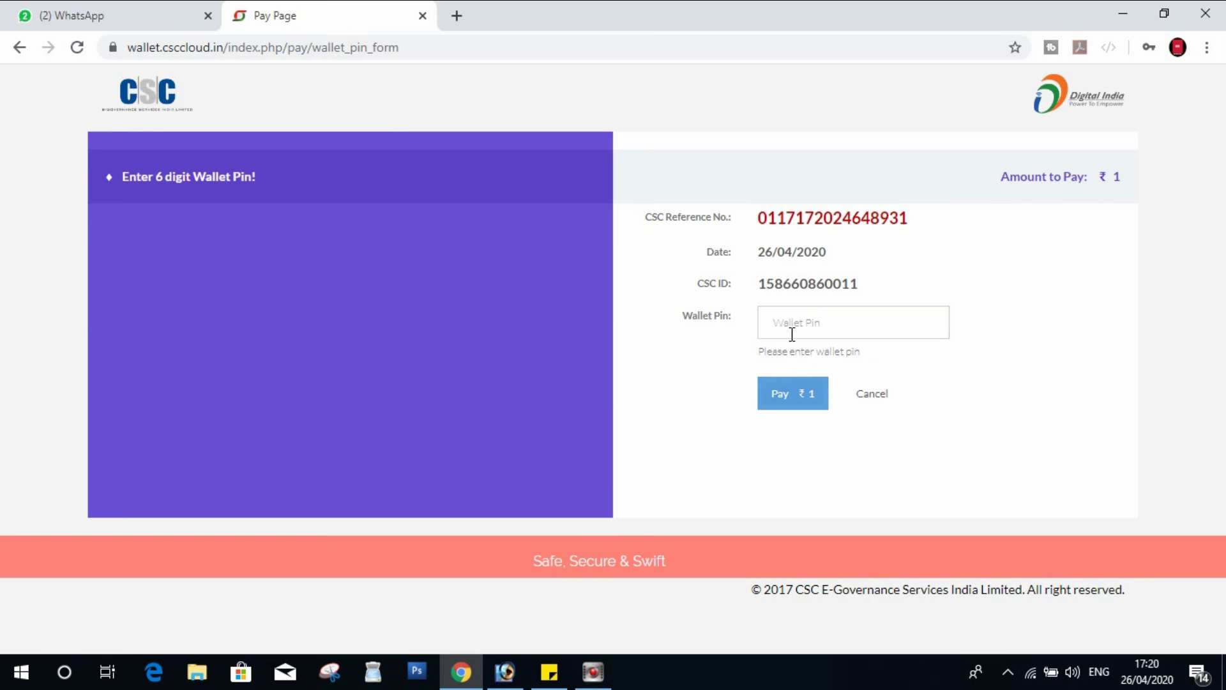
{"action": "left_click", "coordinate": [792, 327]}
{"action": "type", "text": "123456"}
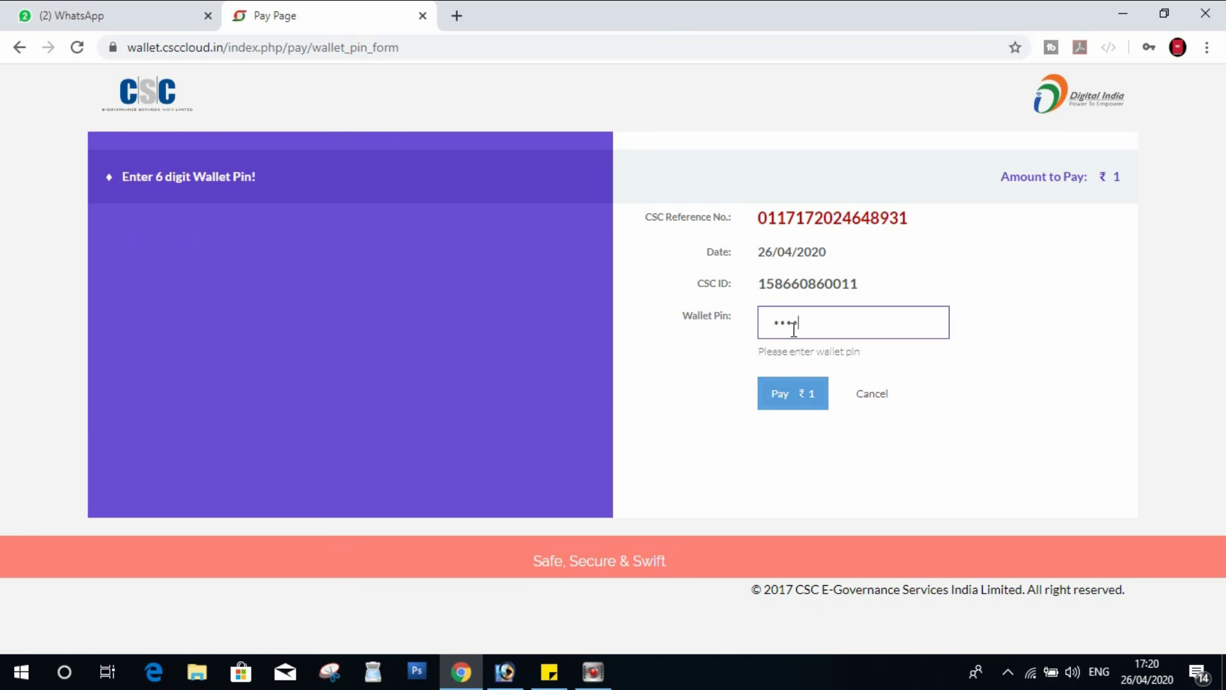
{"action": "left_click", "coordinate": [790, 396]}
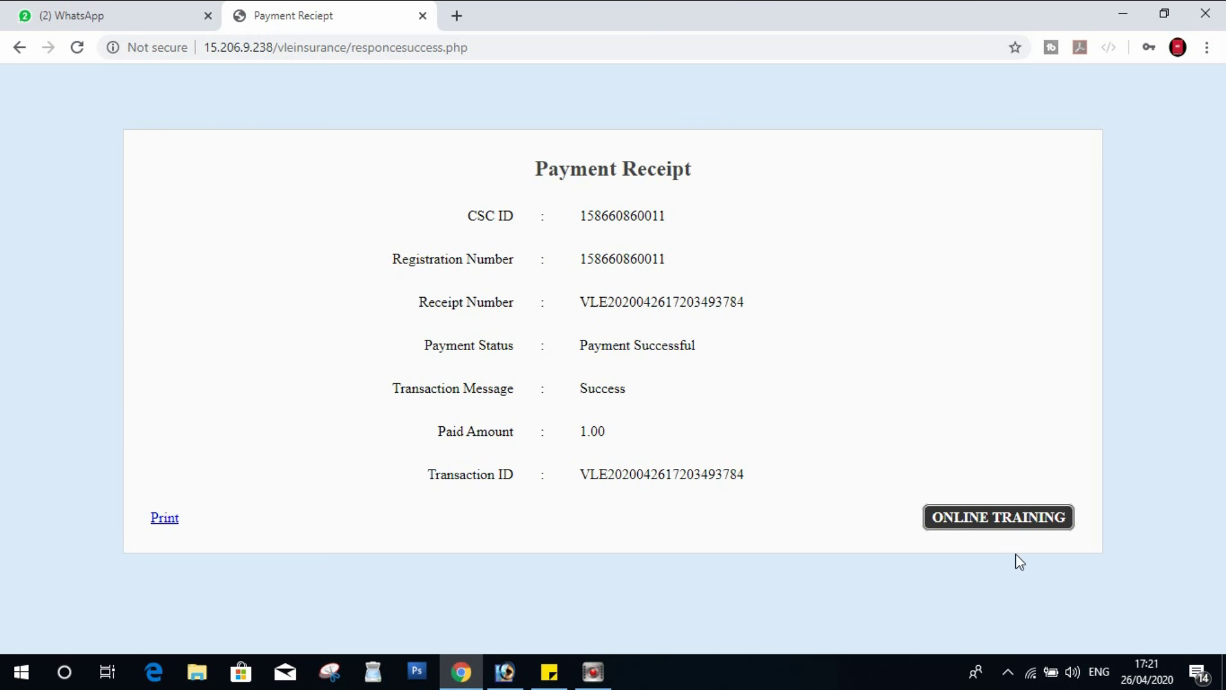
- Print the receipt to Save as PDF, all pages, on the Desktop, then go to ONLINE TRAINING
{"action": "left_click", "coordinate": [160, 519]}
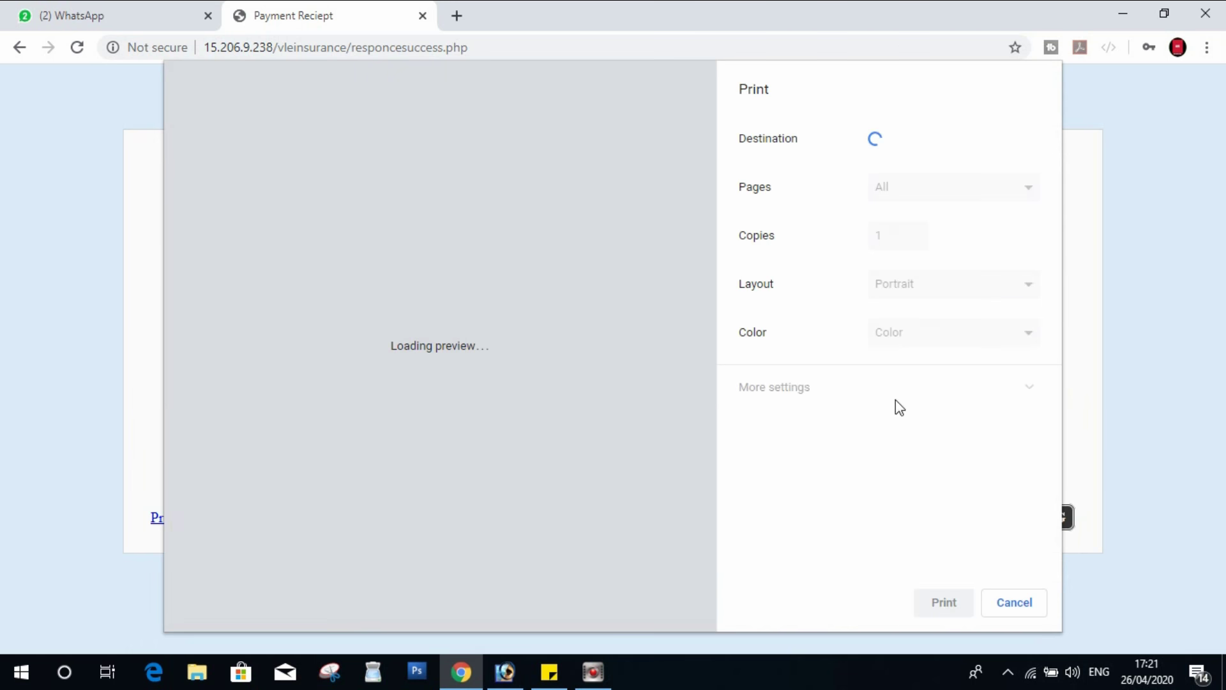
{"action": "left_click", "coordinate": [932, 182]}
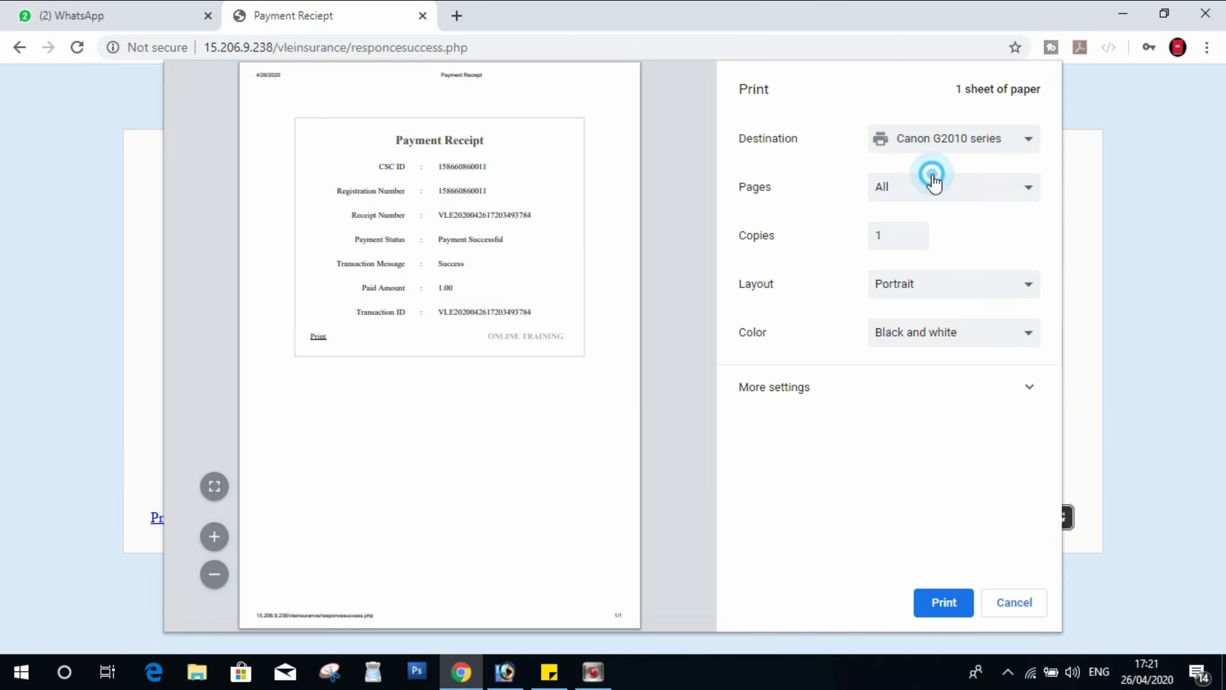
{"action": "left_click", "coordinate": [922, 207]}
{"action": "left_click", "coordinate": [944, 138]}
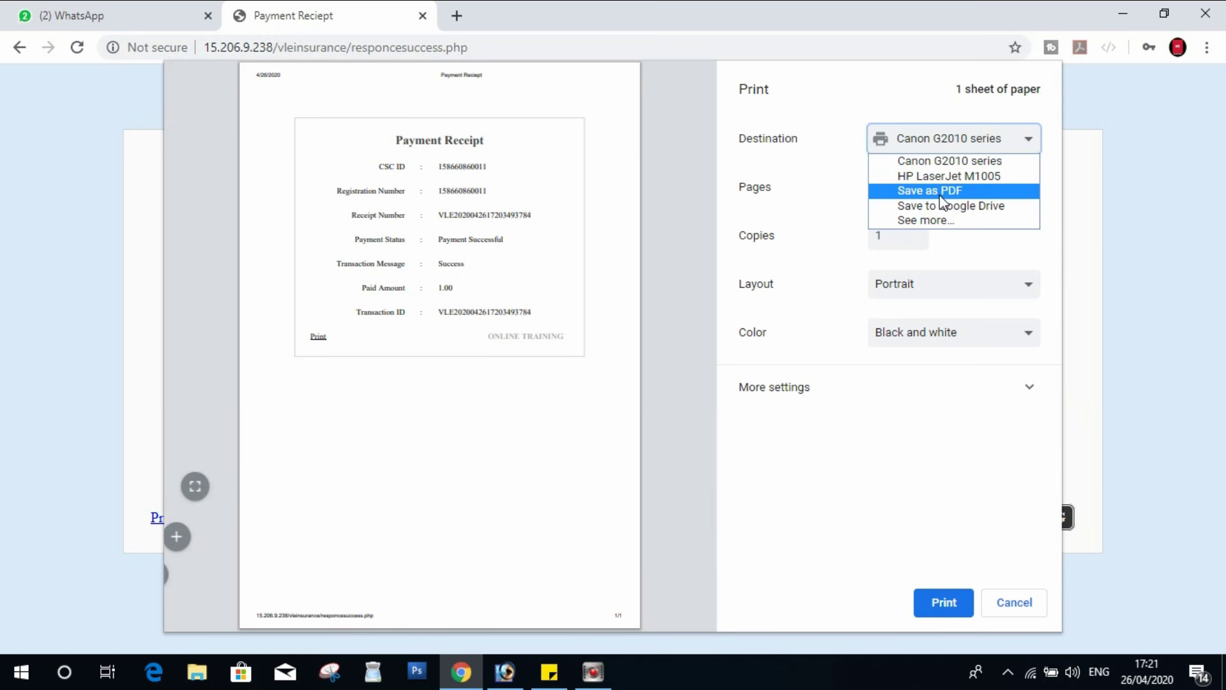
{"action": "left_click", "coordinate": [936, 195]}
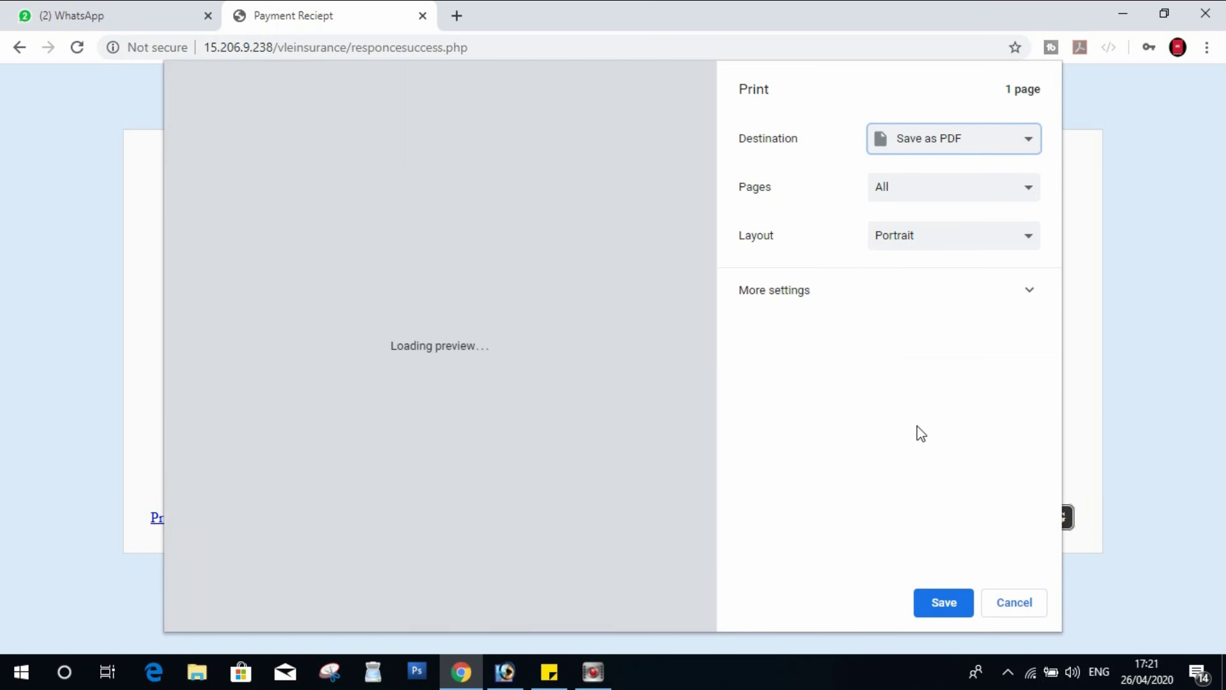
{"action": "left_click", "coordinate": [934, 605]}
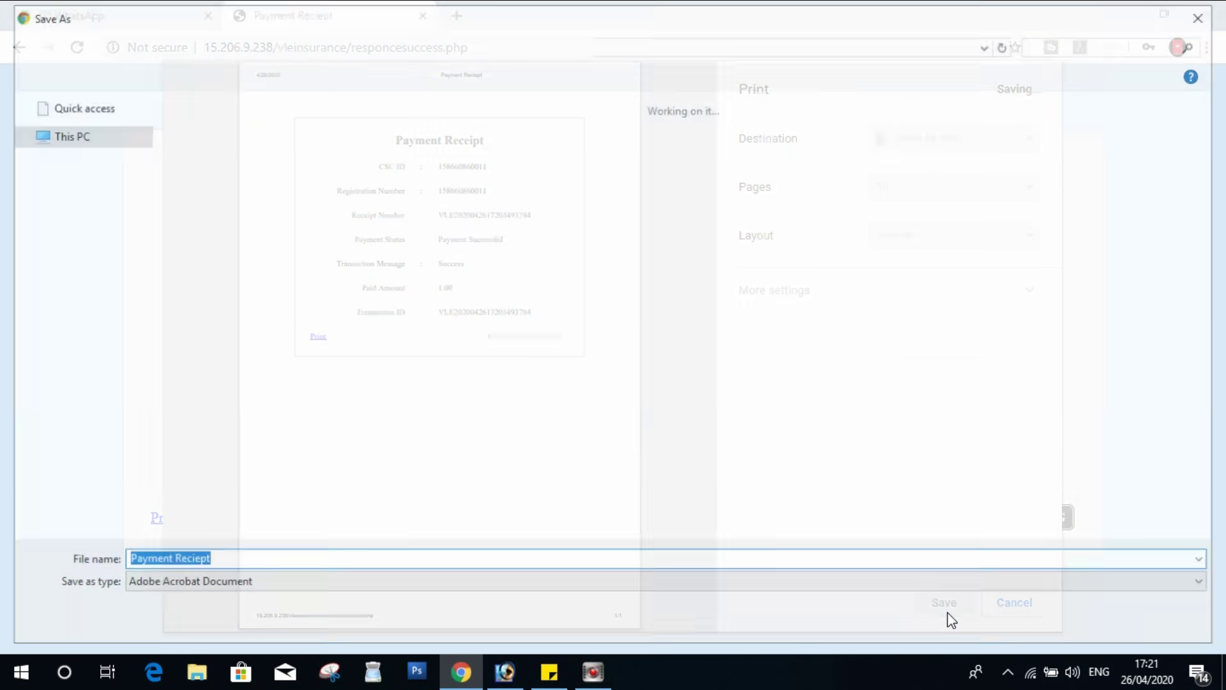
{"action": "left_click", "coordinate": [73, 134]}
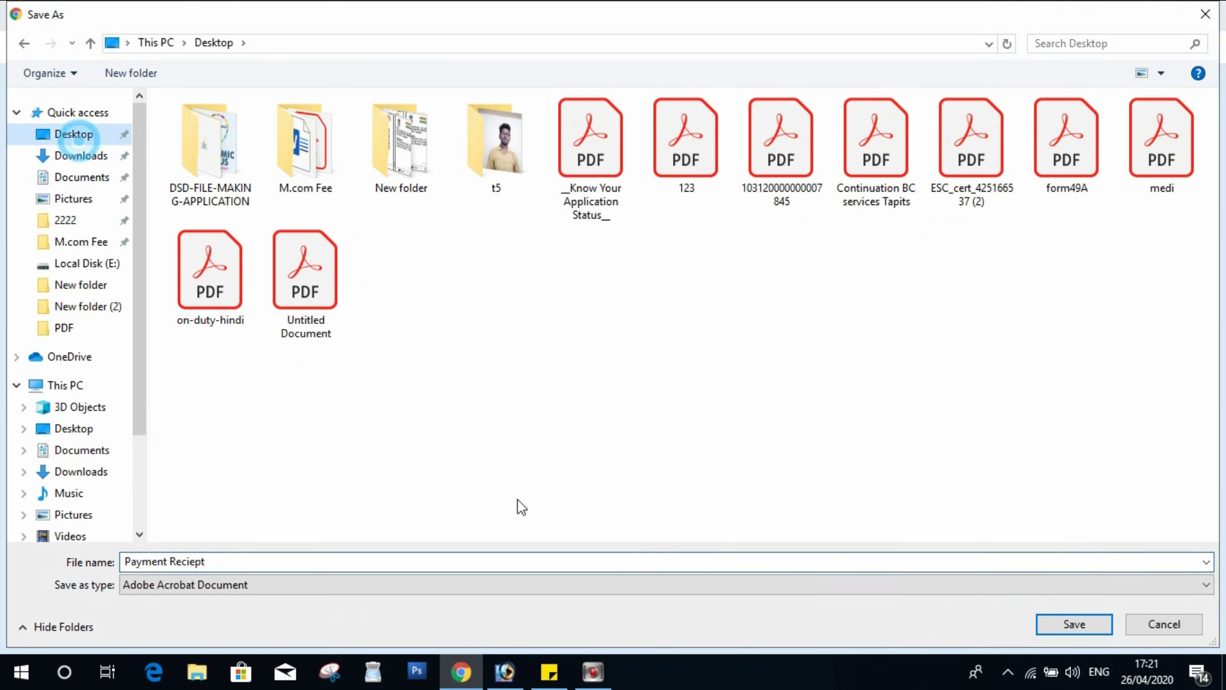
{"action": "left_click", "coordinate": [1060, 626]}
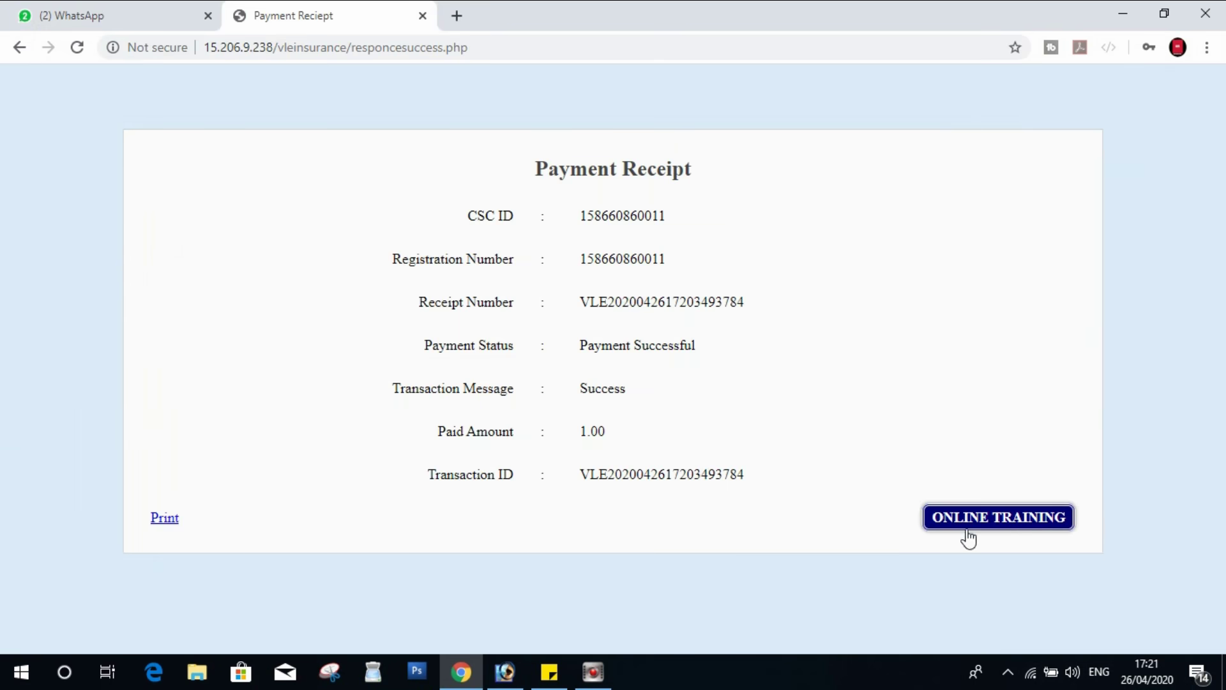
{"action": "left_click", "coordinate": [1019, 530]}
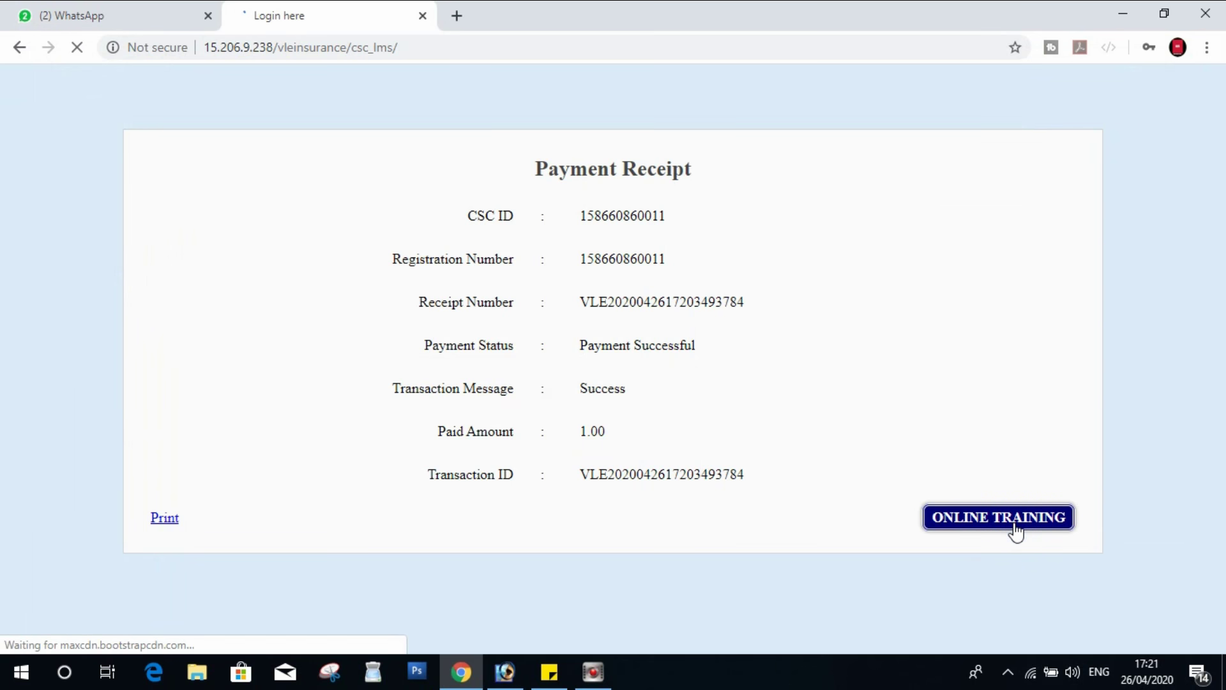